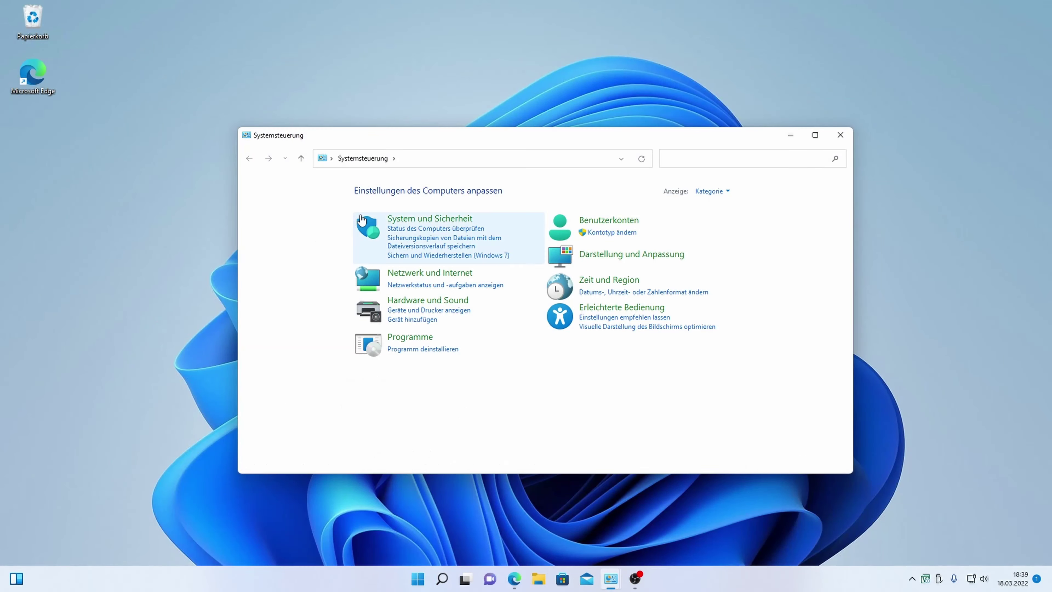
- Open Sichern und Wiederherstellen (Windows 7) under System und Sicherheit and start setting up a backup
{"action": "left_click", "coordinate": [398, 223]}
{"action": "left_click", "coordinate": [366, 351]}
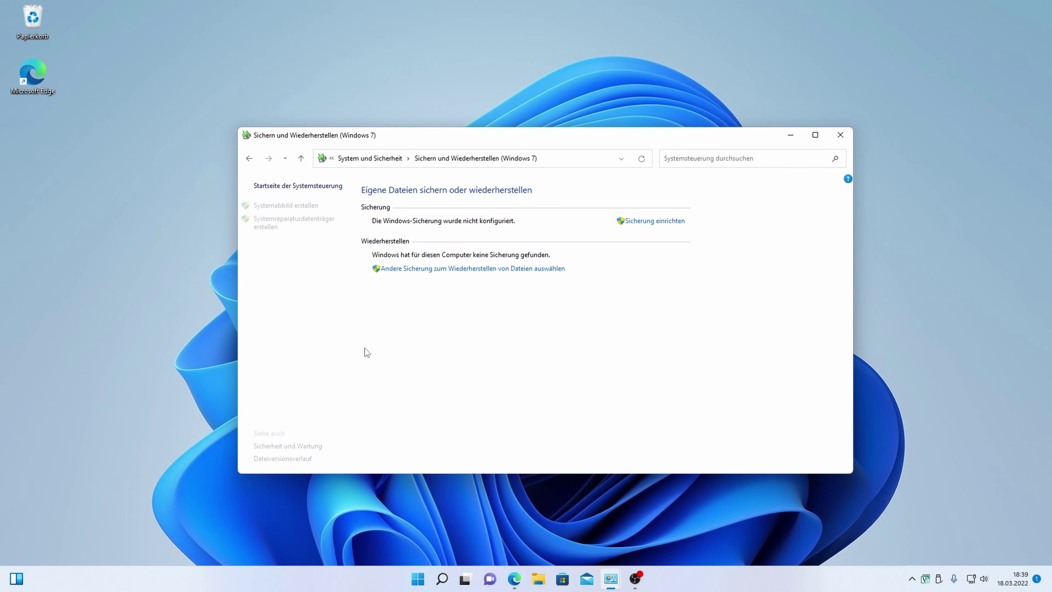
{"action": "left_click", "coordinate": [655, 220]}
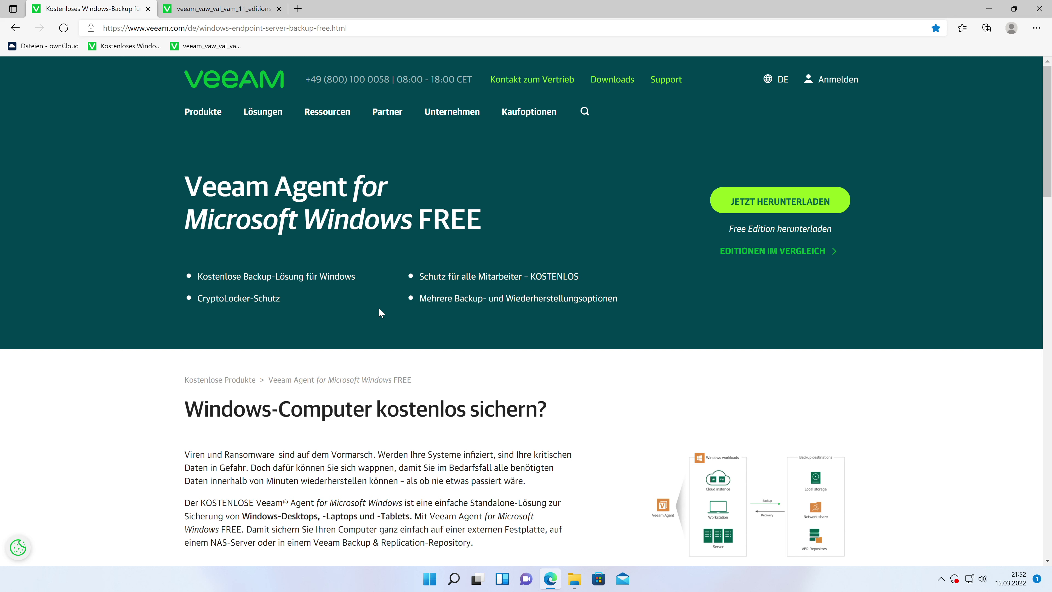
- Switch to Microsoft Edge and view the free download form for Veeam Agent for Microsoft Windows FREE
{"action": "left_click_drag", "start_coordinate": [186, 184], "coordinate": [302, 220]}
{"action": "left_click", "coordinate": [355, 206]}
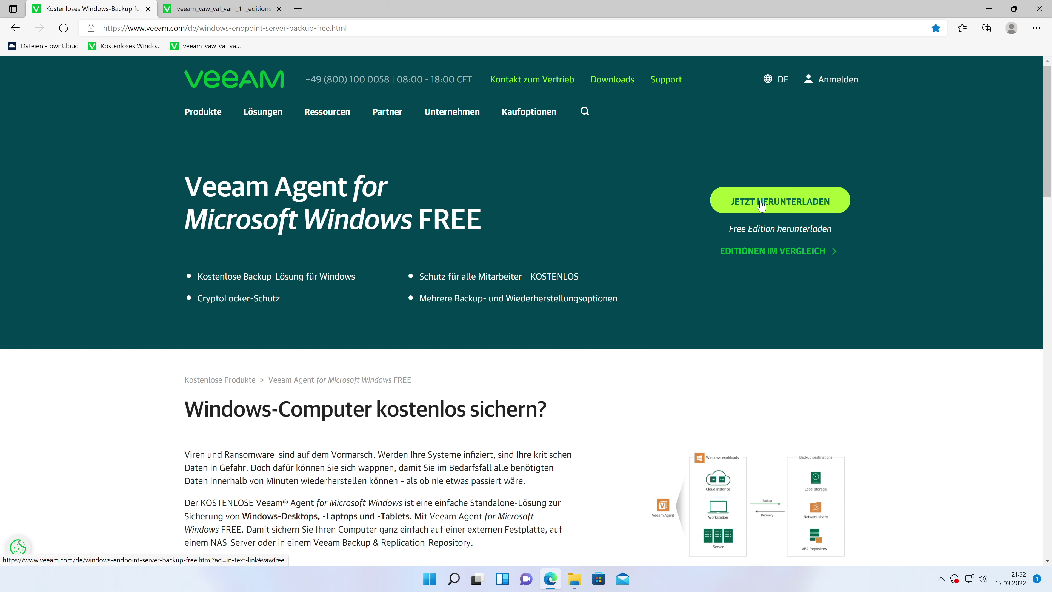
{"action": "left_click", "coordinate": [648, 132]}
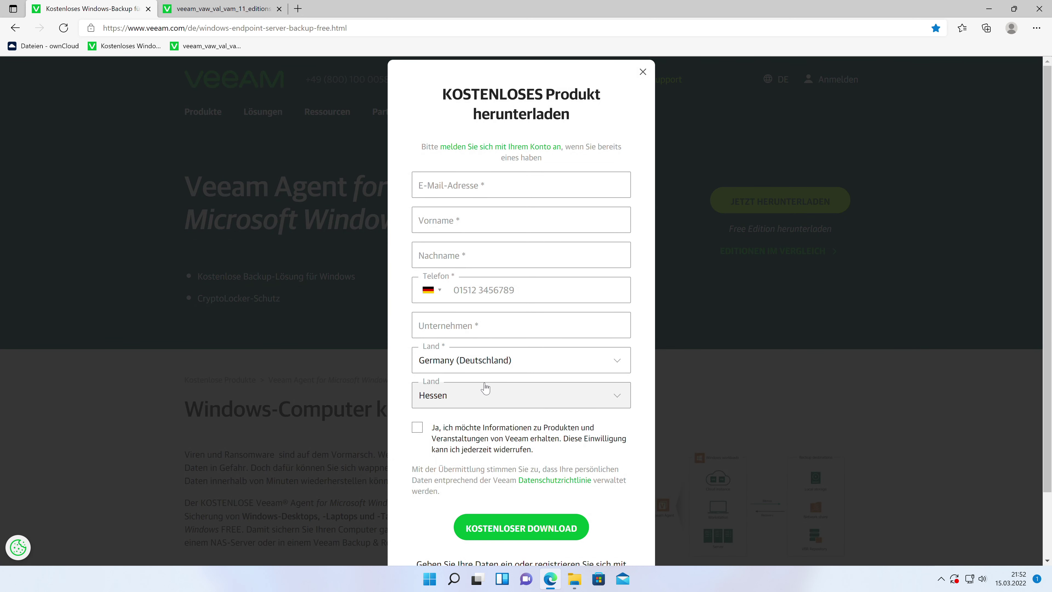
{"action": "key", "text": "Escape"}
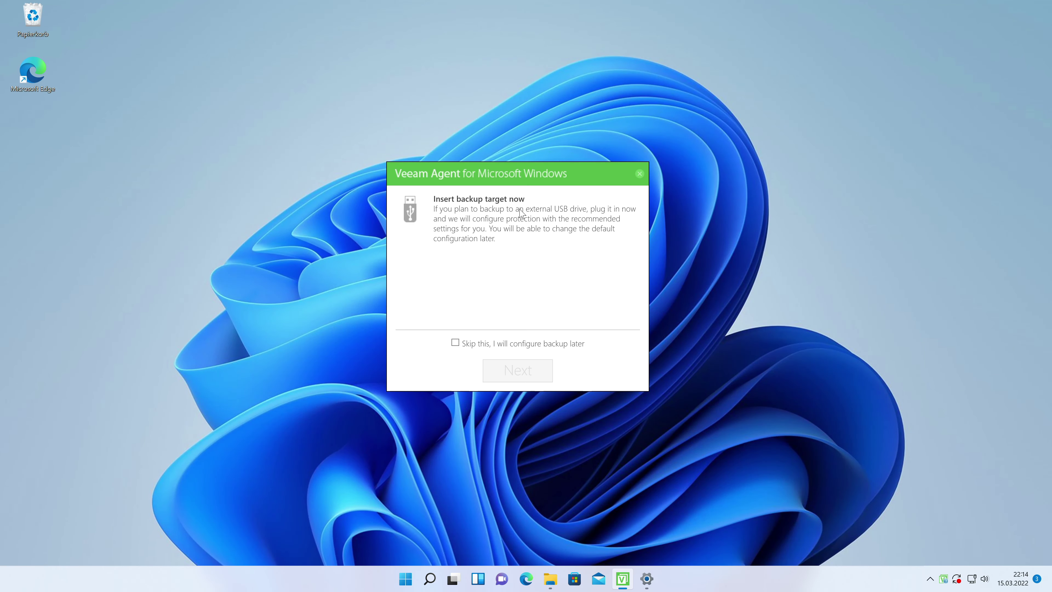
- Skip the backup target configuration and finish the Veeam Agent for Microsoft Windows installation
{"action": "mouse_move", "coordinate": [522, 183]}
{"action": "left_mouse_down"}
{"action": "mouse_move", "coordinate": [503, 180]}
{"action": "mouse_move", "coordinate": [532, 190]}
{"action": "left_mouse_up"}
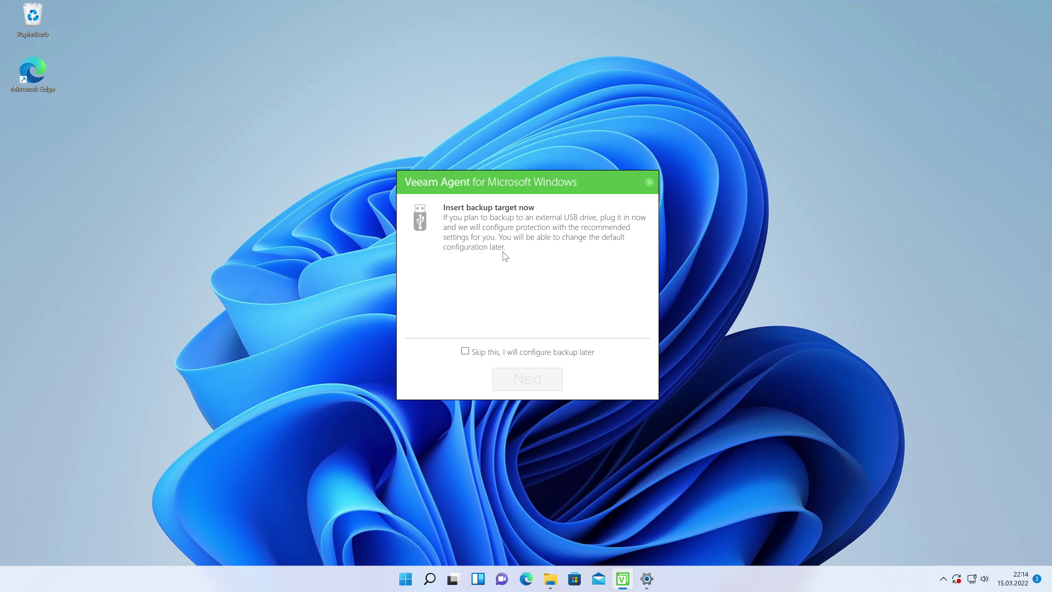
{"action": "left_click", "coordinate": [505, 351]}
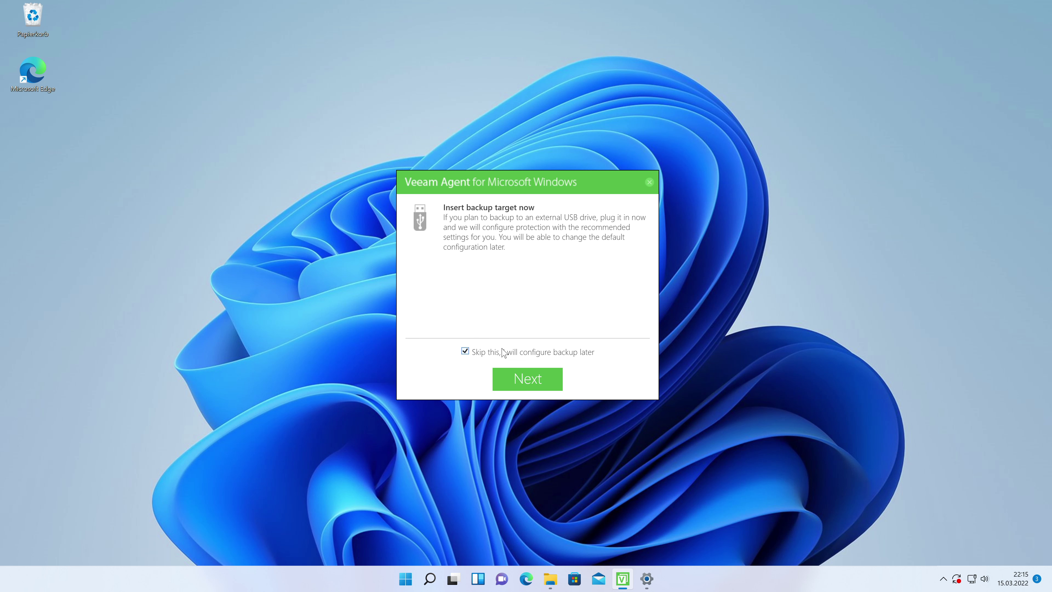
{"action": "left_click", "coordinate": [523, 384]}
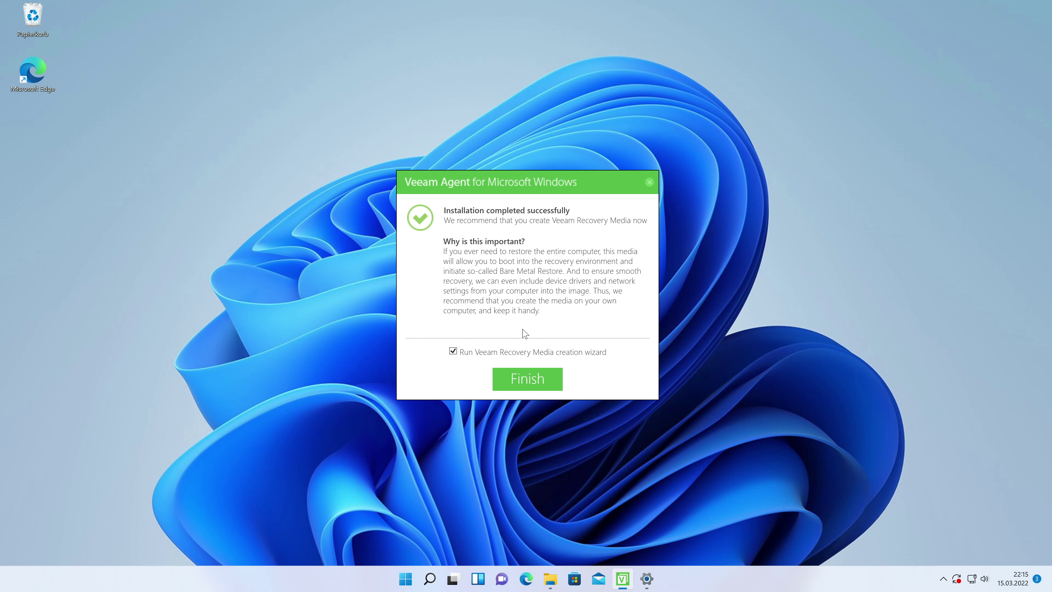
{"action": "key", "text": "Return"}
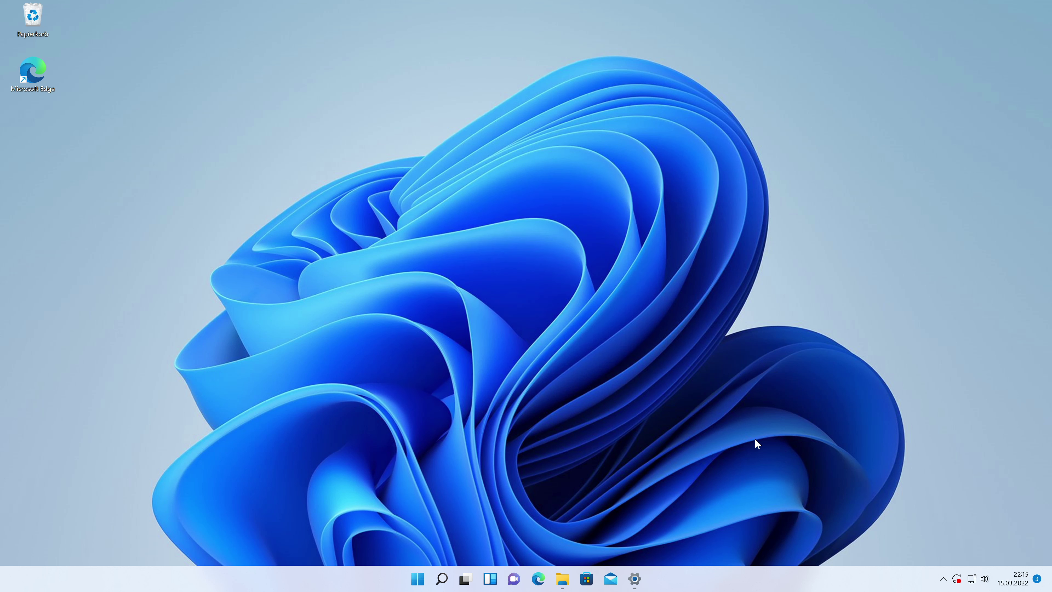
- Open Veeam Agent and add a new backup job, keeping the default name and description
{"action": "left_click", "coordinate": [930, 578]}
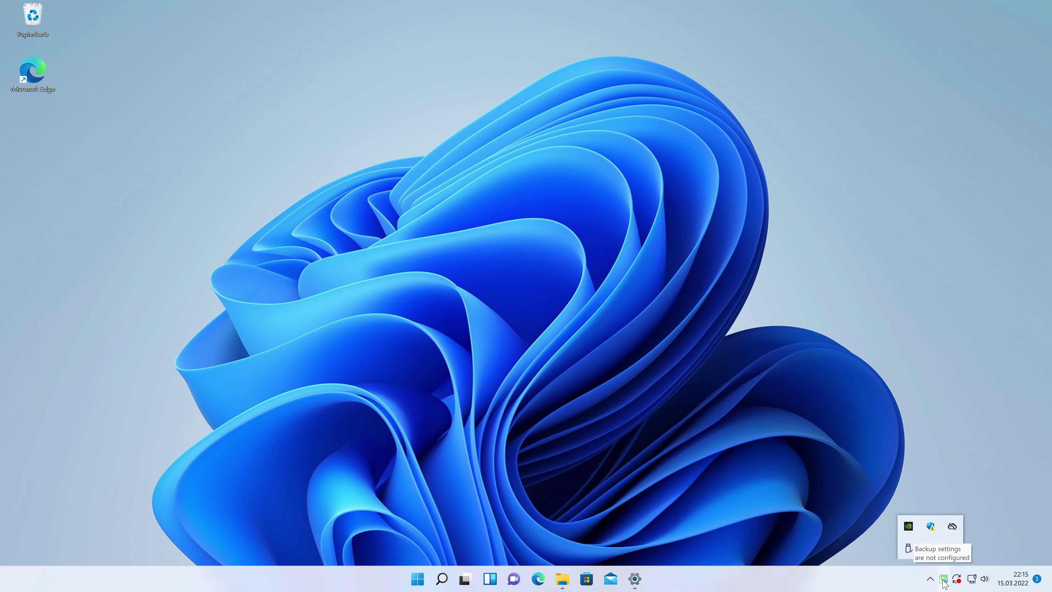
{"action": "left_click", "coordinate": [807, 371]}
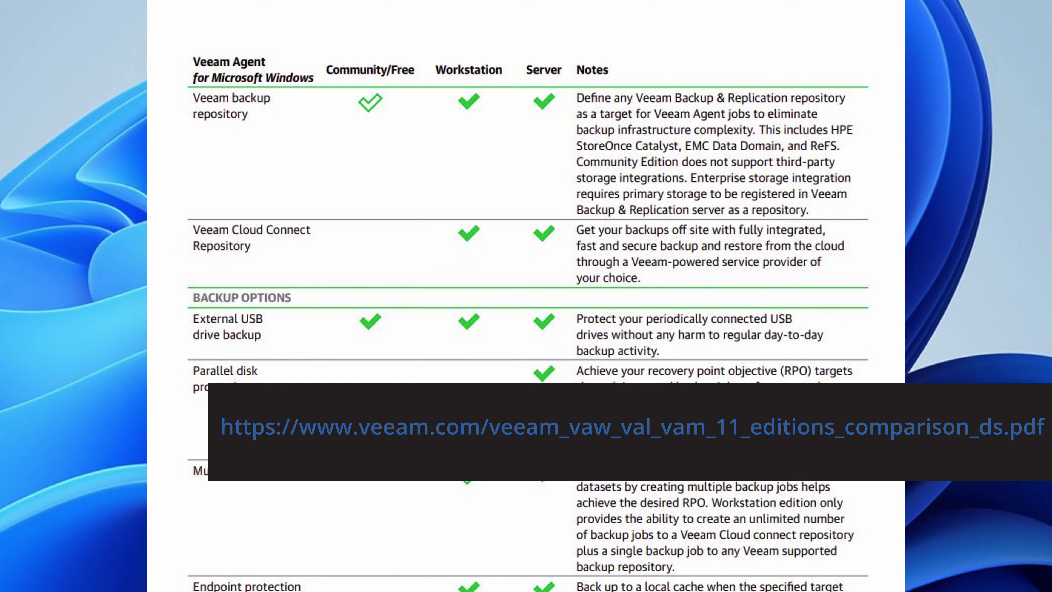
{"action": "left_click", "coordinate": [678, 279]}
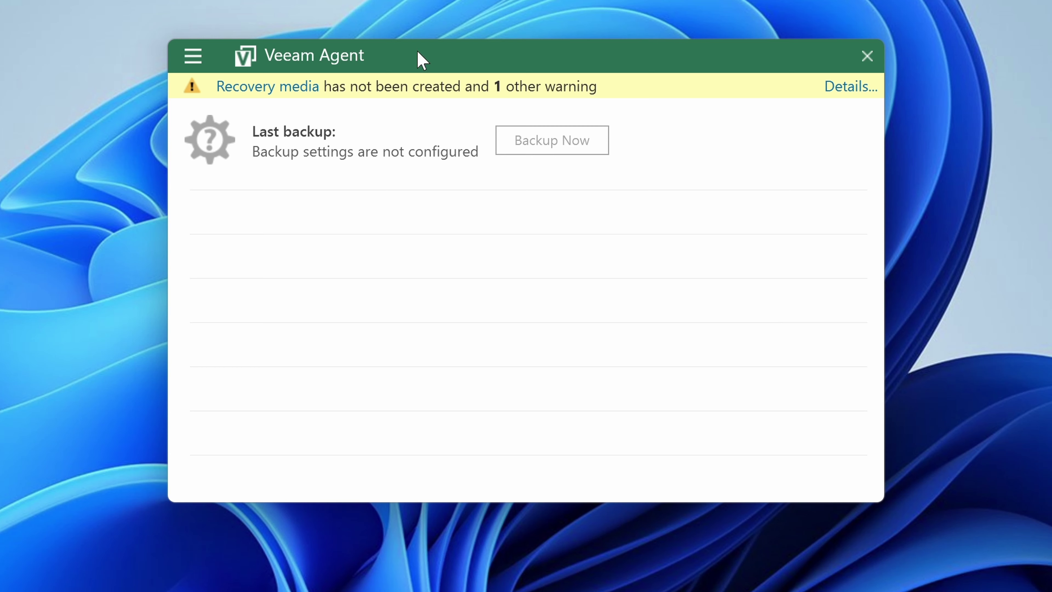
{"action": "left_click", "coordinate": [193, 58]}
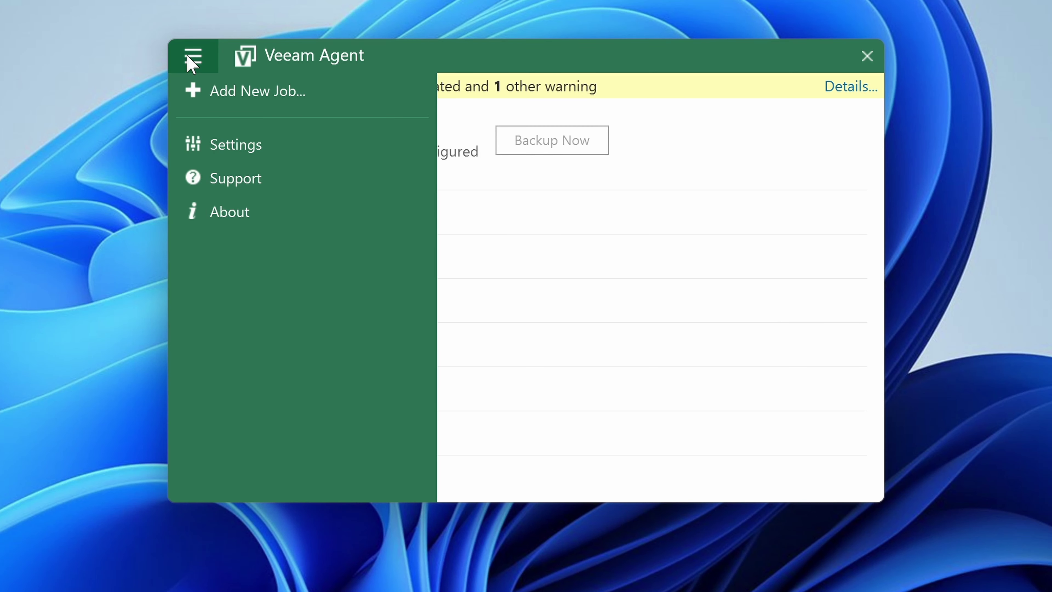
{"action": "left_click", "coordinate": [242, 103]}
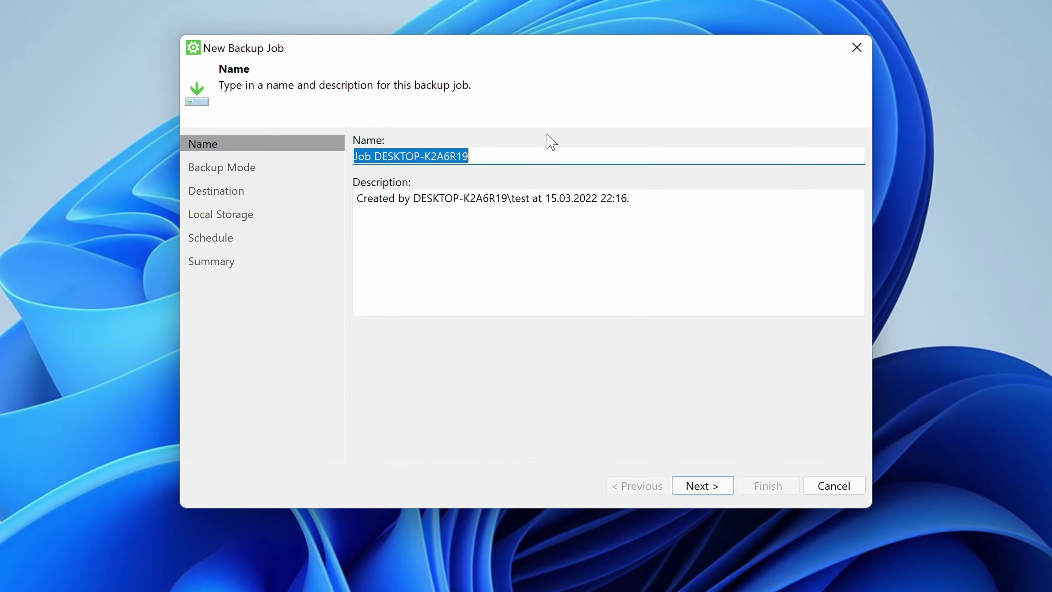
{"action": "left_click", "coordinate": [711, 488]}
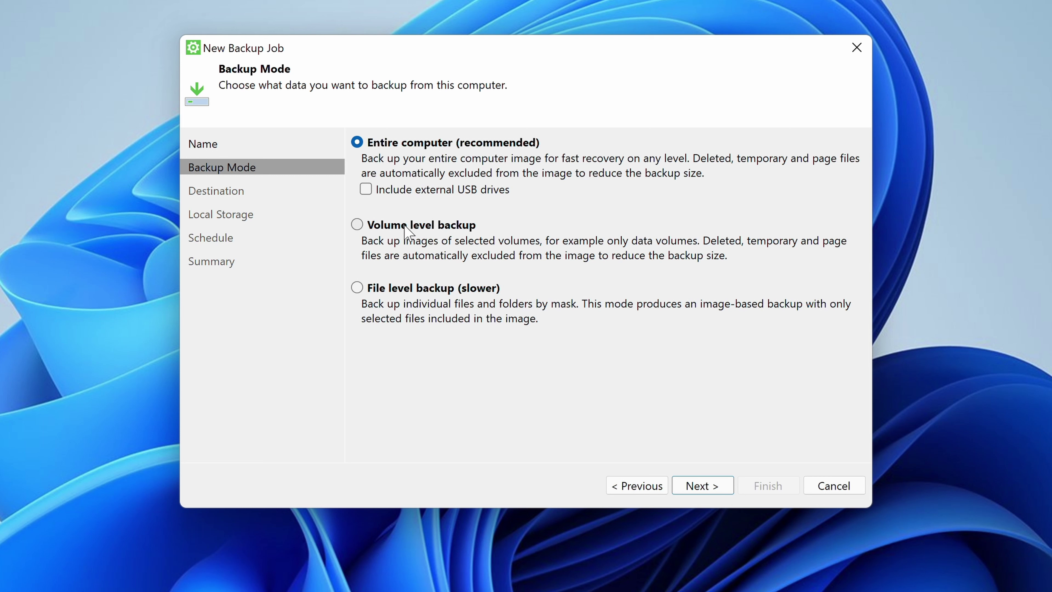
- Set the job to Volume level backup and select the Operating system volume as the object to back up
{"action": "left_click", "coordinate": [357, 224]}
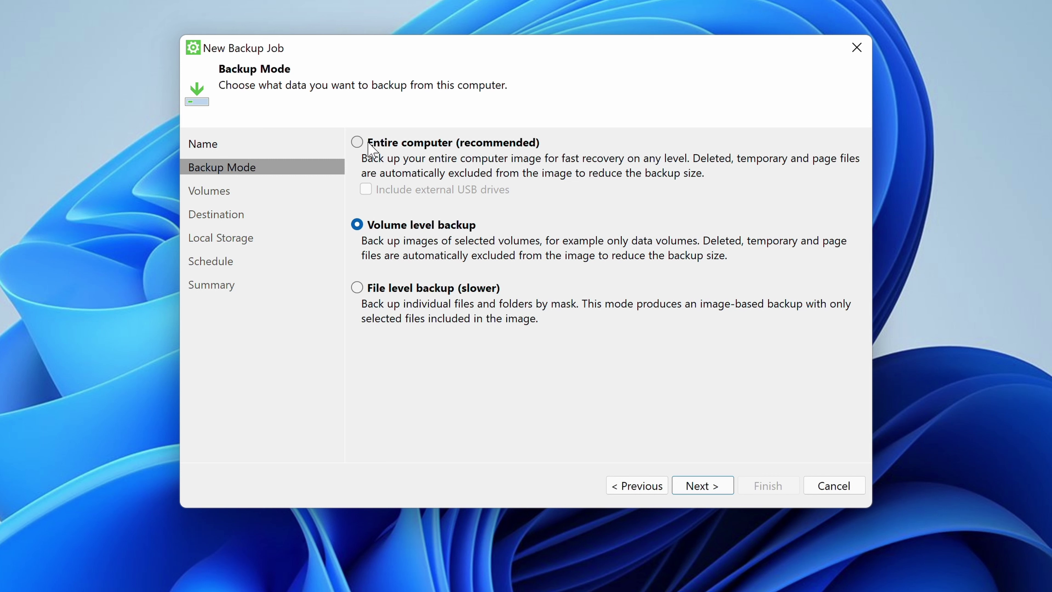
{"action": "left_click", "coordinate": [369, 143]}
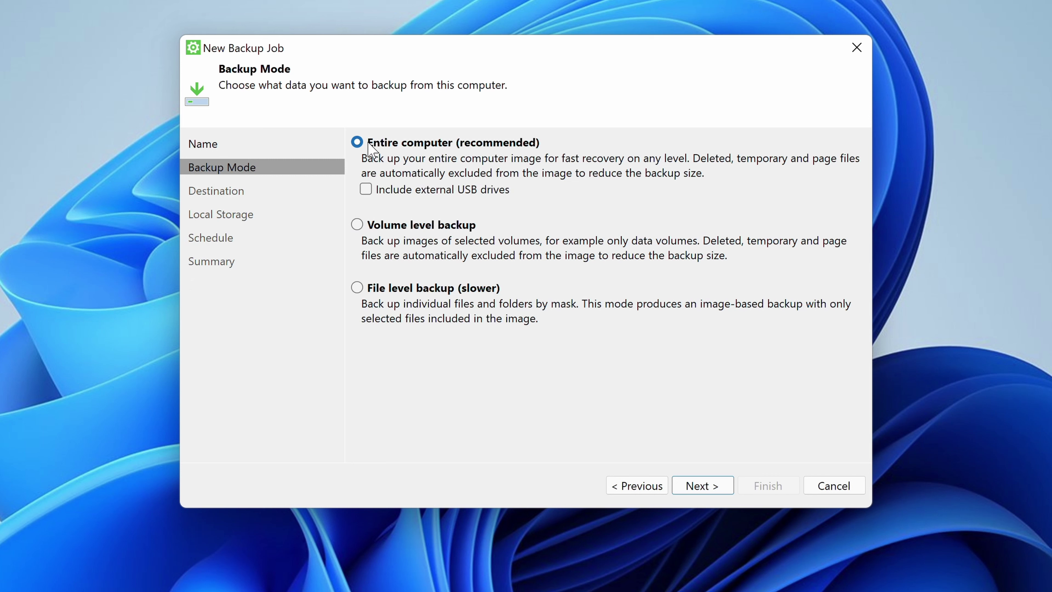
{"action": "left_click", "coordinate": [403, 283]}
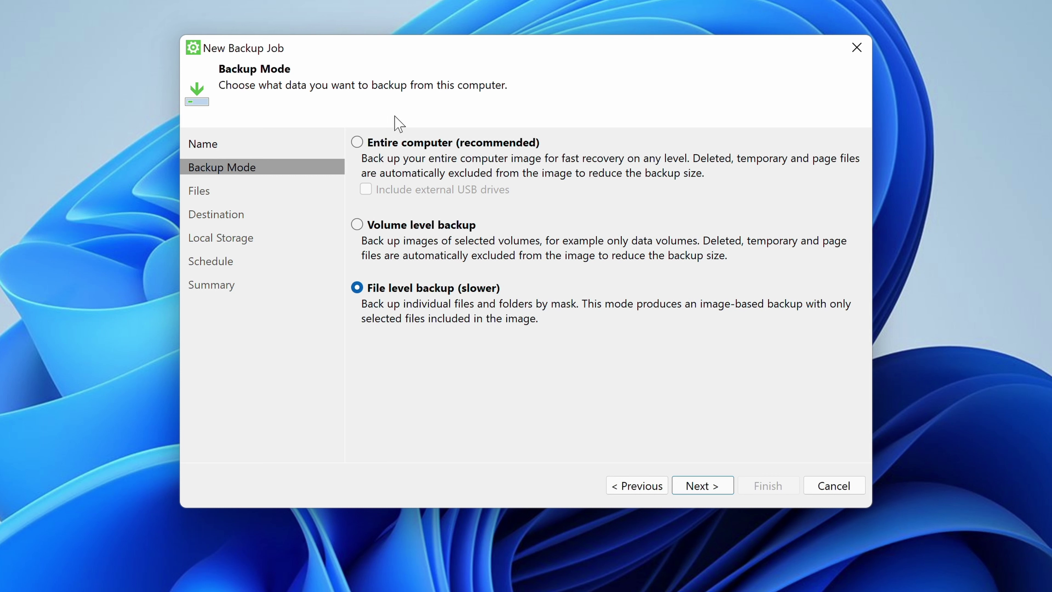
{"action": "left_click", "coordinate": [400, 144]}
{"action": "left_click", "coordinate": [434, 233]}
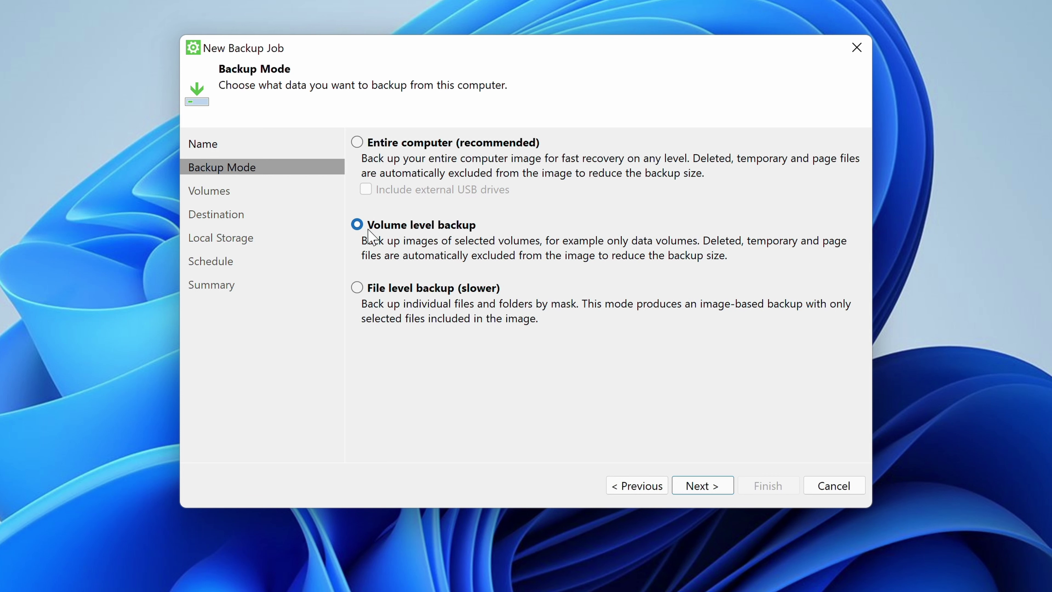
{"action": "key", "text": "Return"}
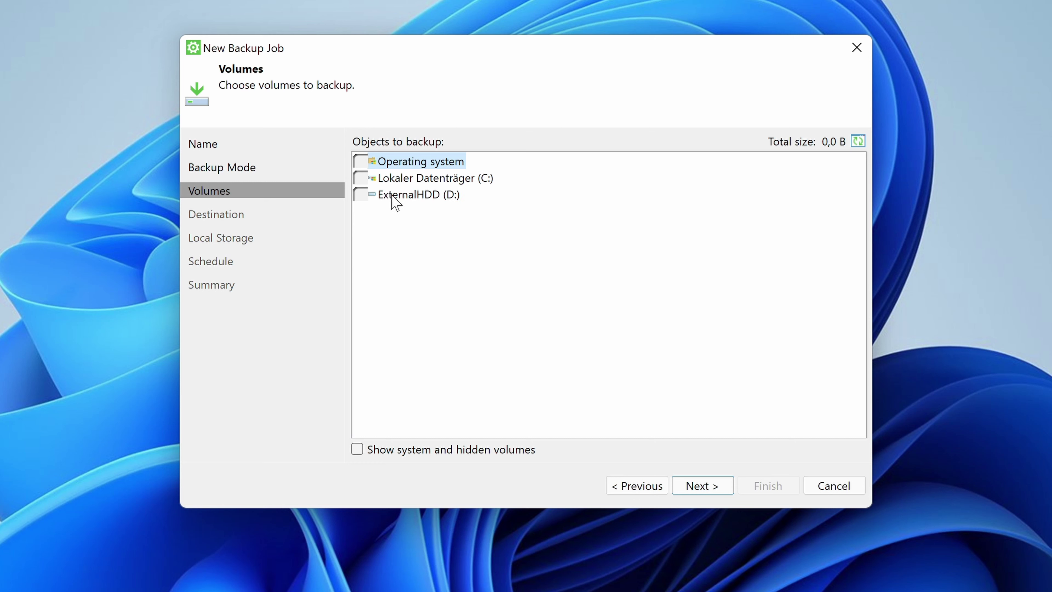
{"action": "left_click", "coordinate": [358, 163]}
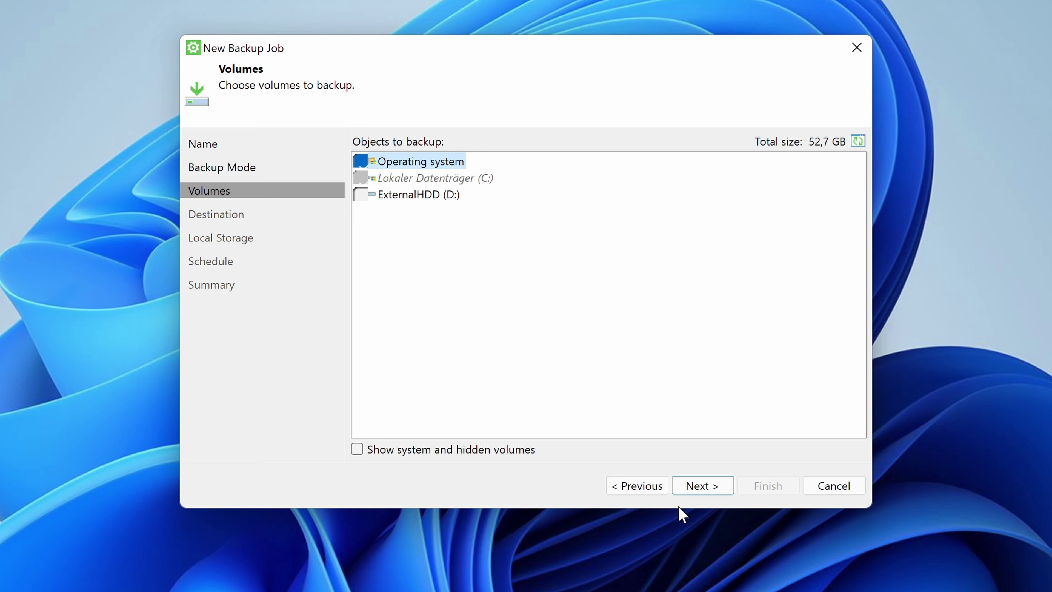
{"action": "left_click", "coordinate": [702, 489]}
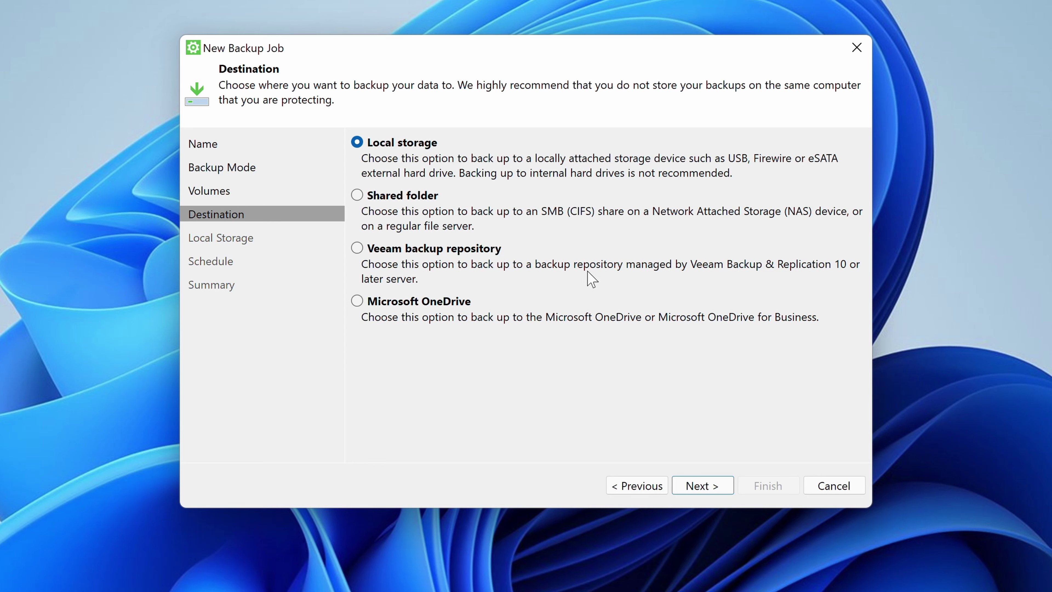
- Use local storage on ExternalHDD (D:) with the folder D:\VeeamBackup\ as the destination and keep backups for 6 days
{"action": "left_click", "coordinate": [714, 487]}
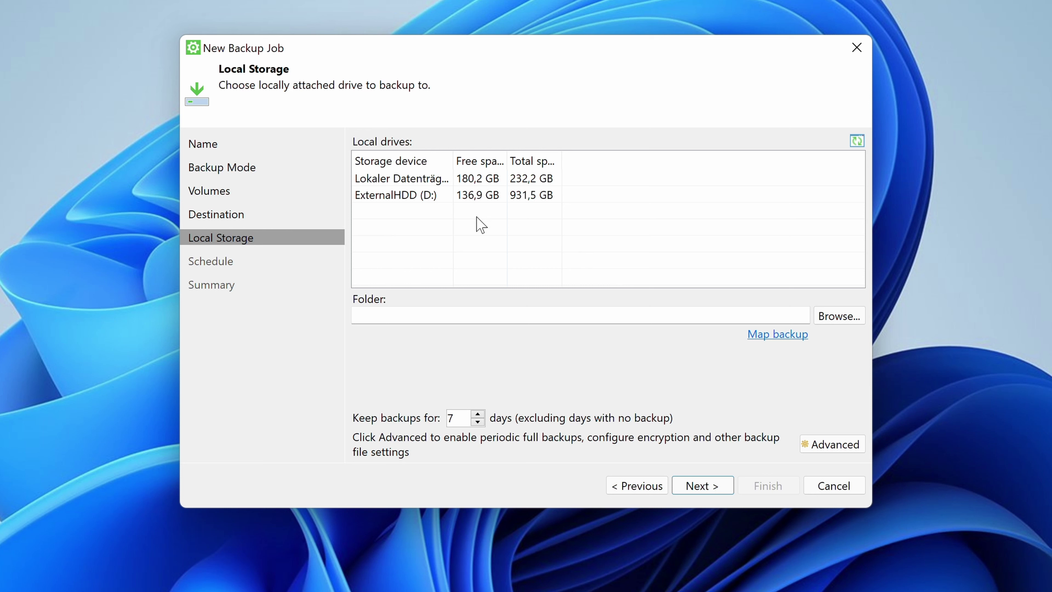
{"action": "left_click", "coordinate": [423, 198]}
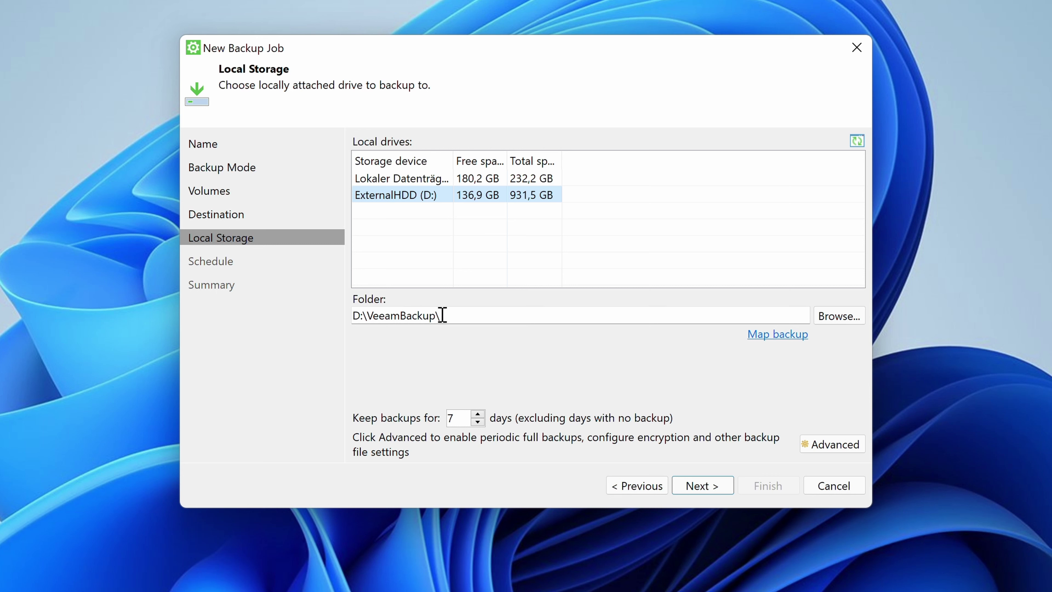
{"action": "left_click", "coordinate": [463, 315]}
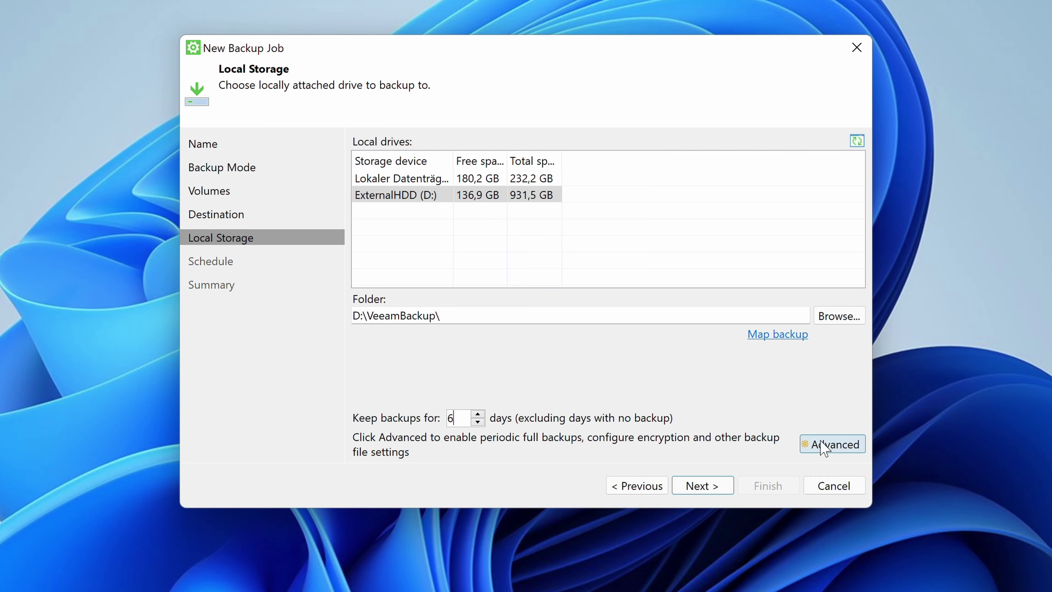
- Try enabling periodic active full backups in the job's advanced settings
{"action": "left_click", "coordinate": [811, 444]}
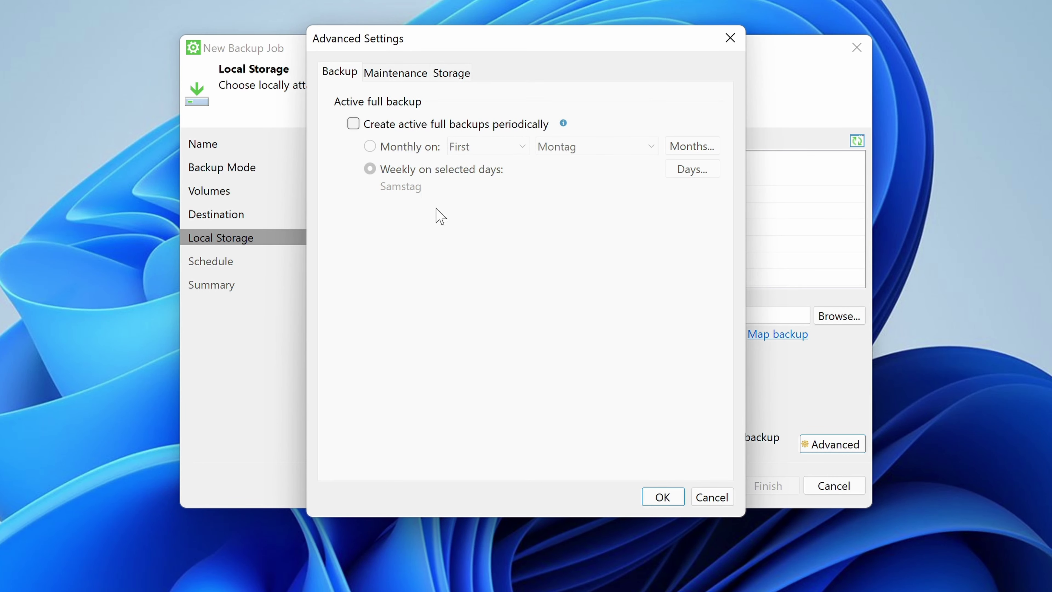
{"action": "left_click", "coordinate": [397, 129]}
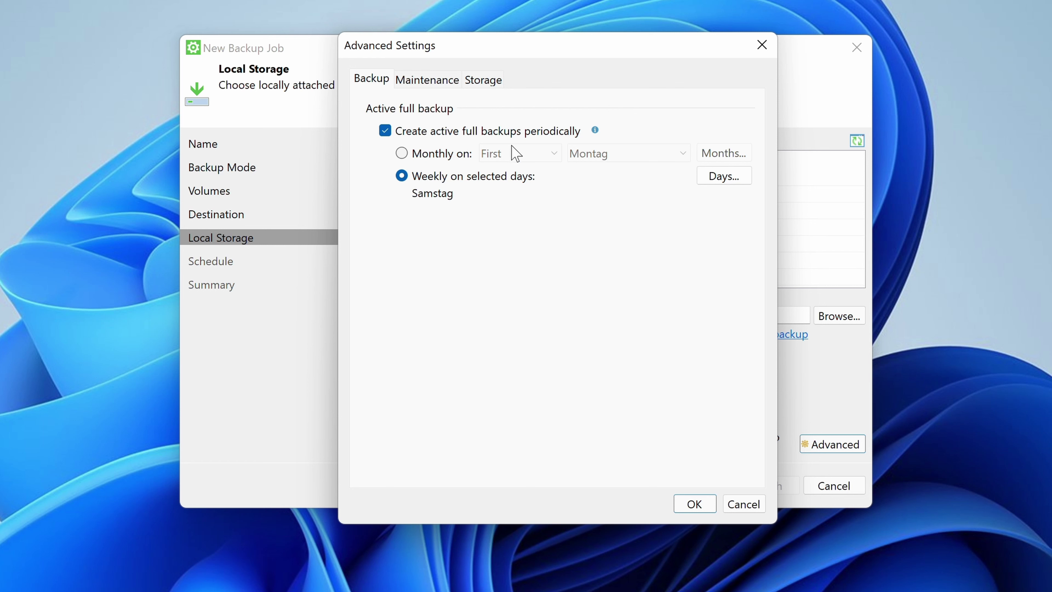
{"action": "left_click", "coordinate": [428, 131]}
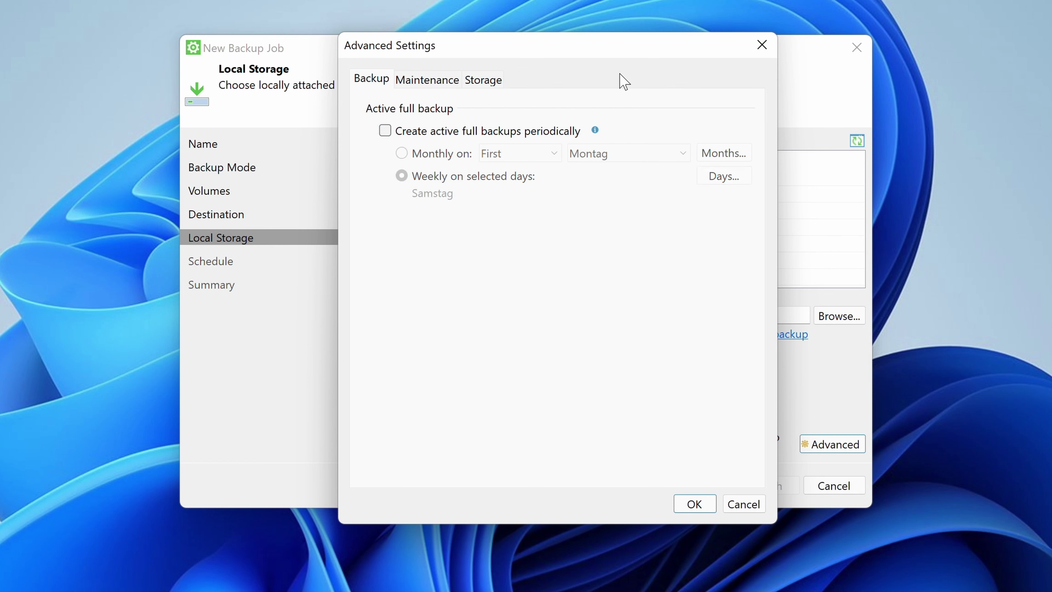
{"action": "left_click", "coordinate": [761, 45]}
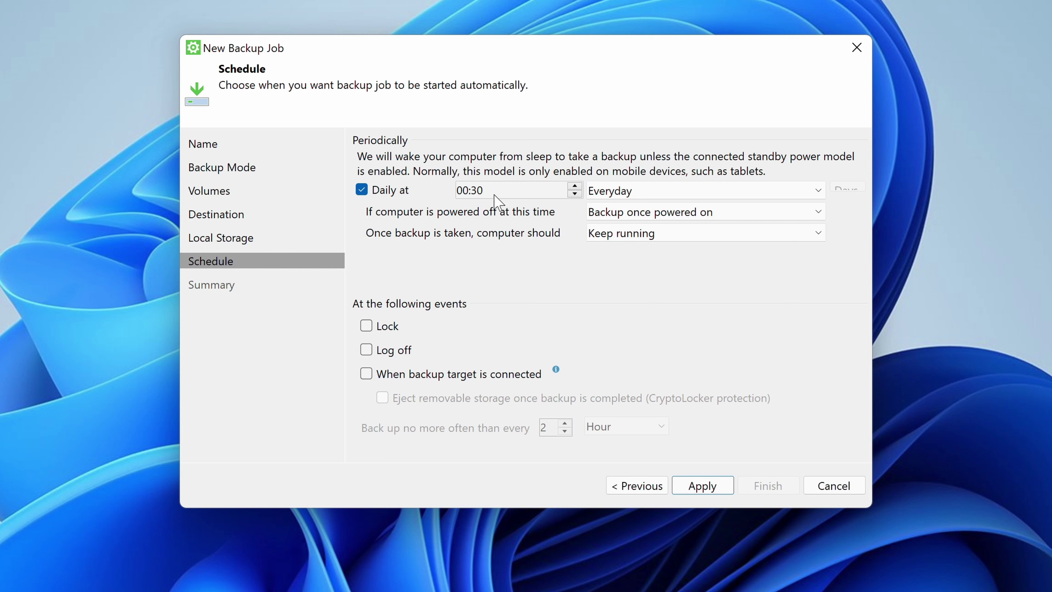
- Set the recurrence of the 00:30 backup schedule to On these days
{"action": "left_click", "coordinate": [636, 190]}
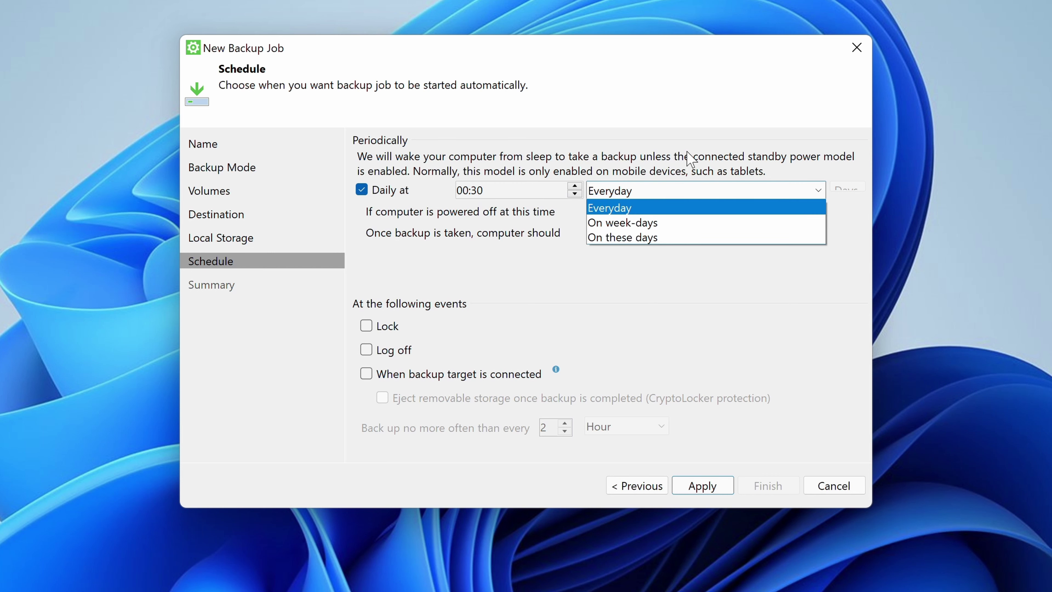
{"action": "left_click", "coordinate": [659, 151]}
{"action": "left_click", "coordinate": [720, 192]}
{"action": "left_click", "coordinate": [625, 240]}
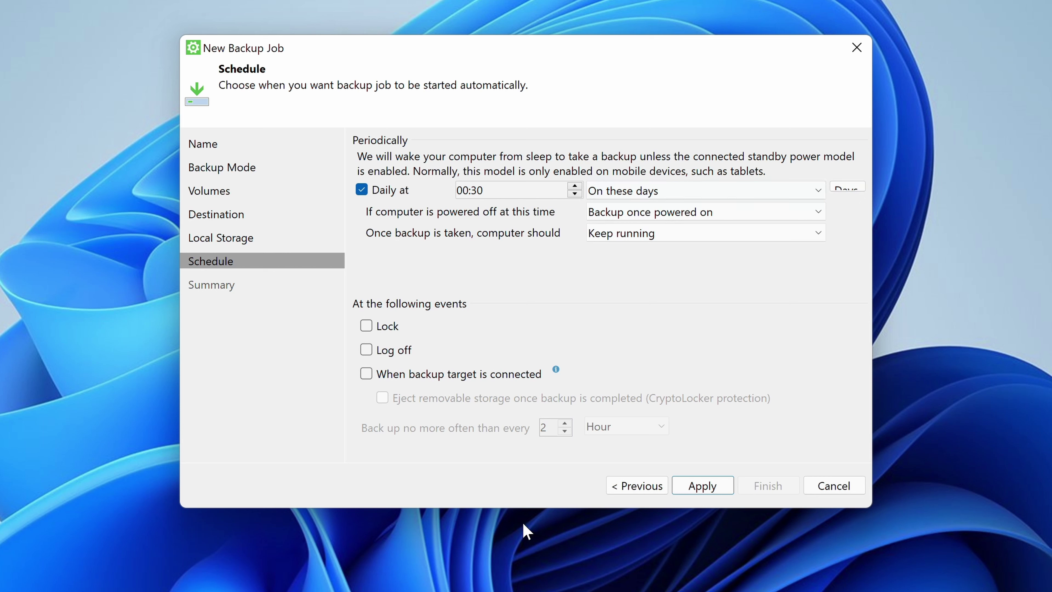
- Limit the scheduled backup days to Mittwoch, Samstag and Sonntag
{"action": "left_click", "coordinate": [852, 188]}
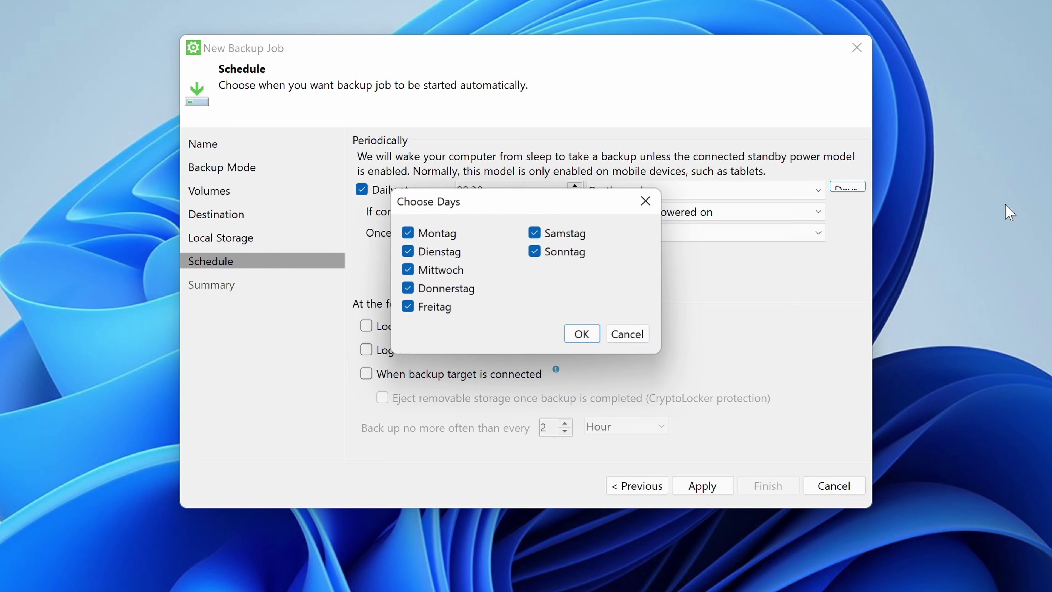
{"action": "left_click", "coordinate": [435, 235]}
{"action": "left_click", "coordinate": [435, 236]}
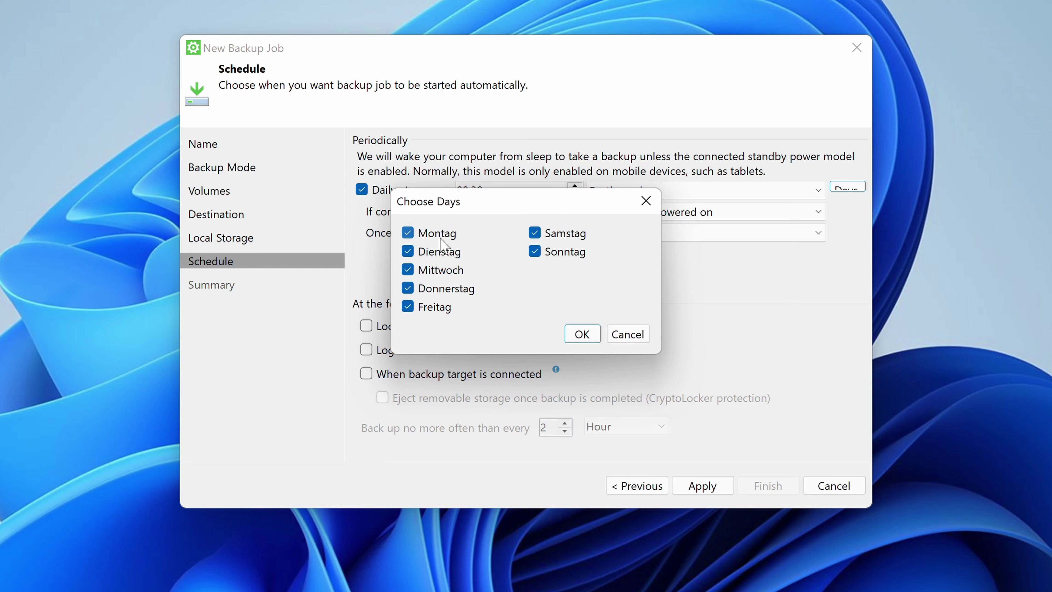
{"action": "left_click", "coordinate": [439, 249]}
{"action": "left_click", "coordinate": [432, 235]}
{"action": "left_click", "coordinate": [427, 290]}
{"action": "left_click", "coordinate": [426, 309]}
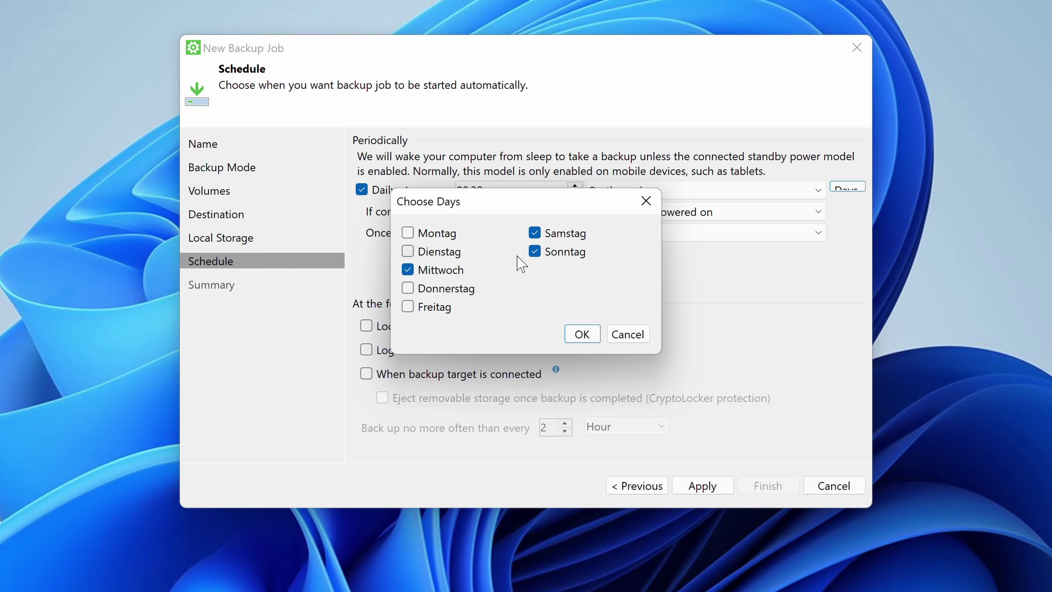
{"action": "left_click", "coordinate": [581, 333]}
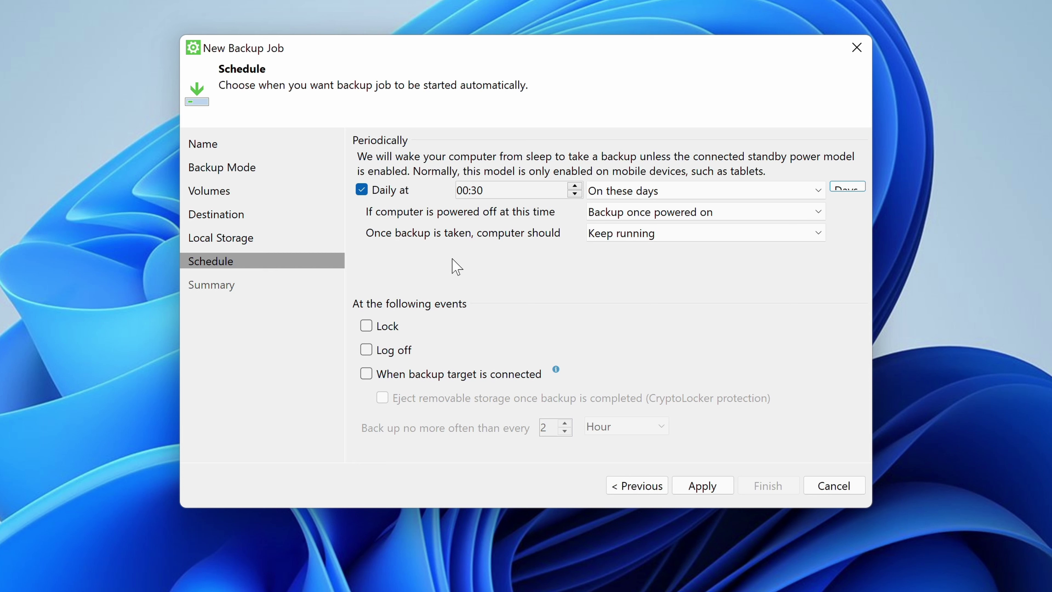
- Apply the backup schedule, review the job summary and finish creating the job without running it immediately
{"action": "left_click", "coordinate": [703, 489]}
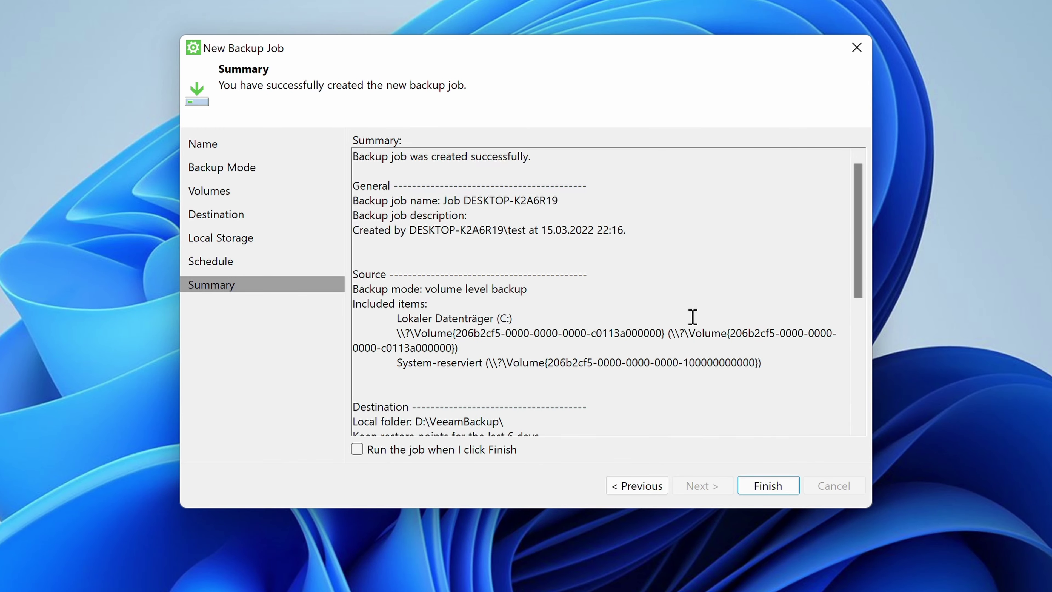
{"action": "scroll", "coordinate": [696, 319], "scroll_direction": "down", "scroll_amount": 5}
{"action": "scroll", "coordinate": [707, 327], "scroll_direction": "up", "scroll_amount": 5}
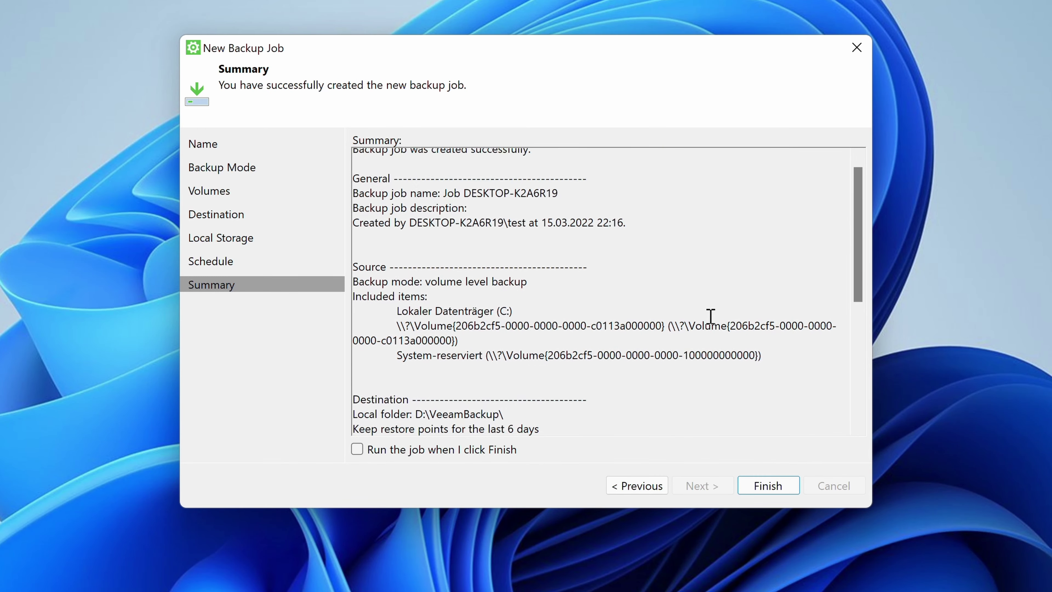
{"action": "left_click", "coordinate": [767, 486]}
{"action": "left_click", "coordinate": [551, 184]}
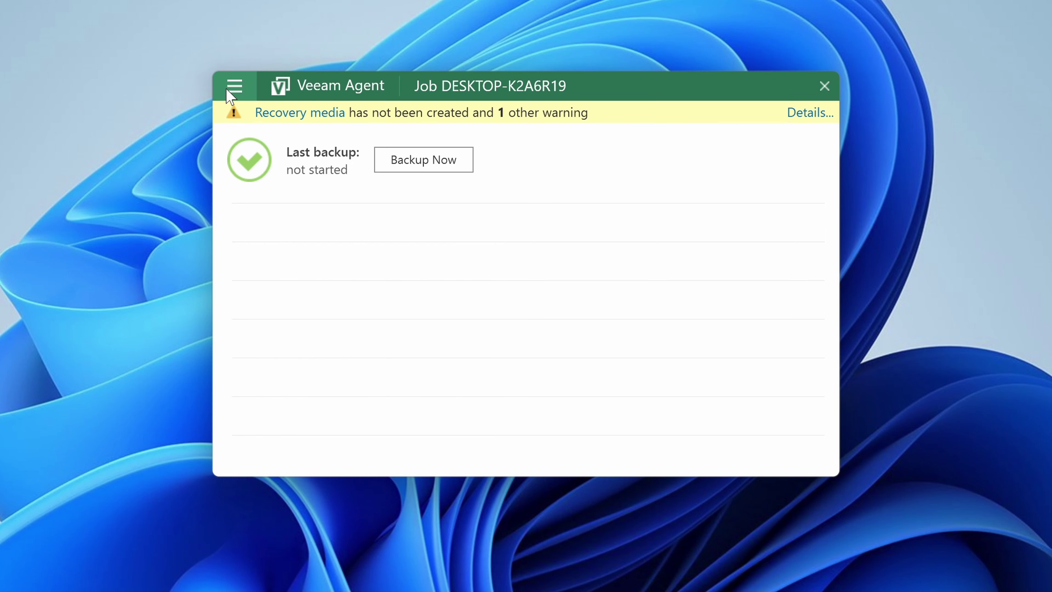
{"action": "left_click", "coordinate": [235, 89]}
{"action": "left_click", "coordinate": [282, 164]}
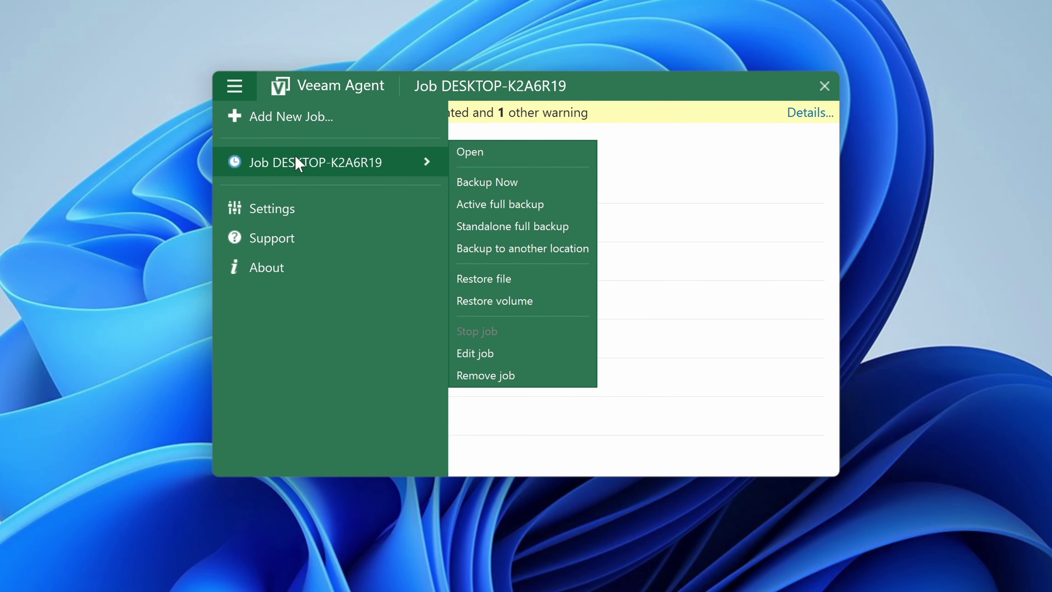
{"action": "left_click", "coordinate": [735, 212]}
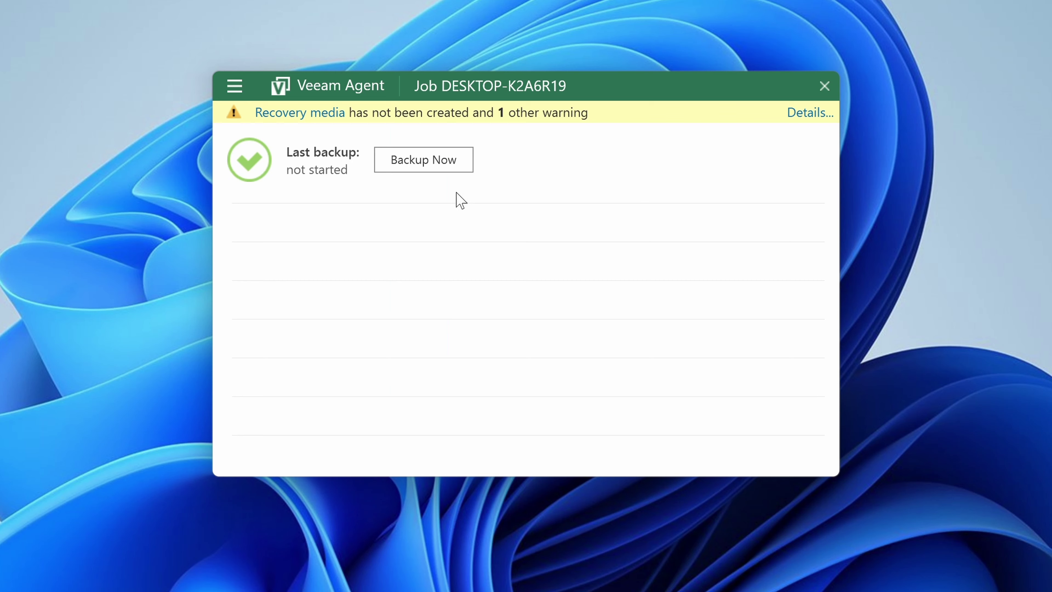
{"action": "left_click", "coordinate": [234, 87]}
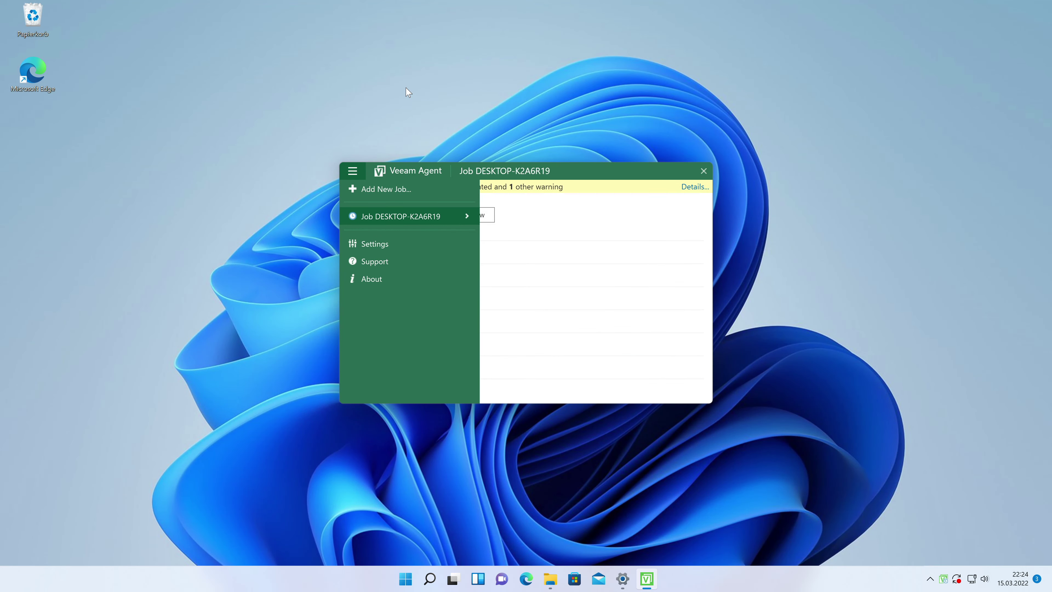
{"action": "left_click", "coordinate": [568, 237]}
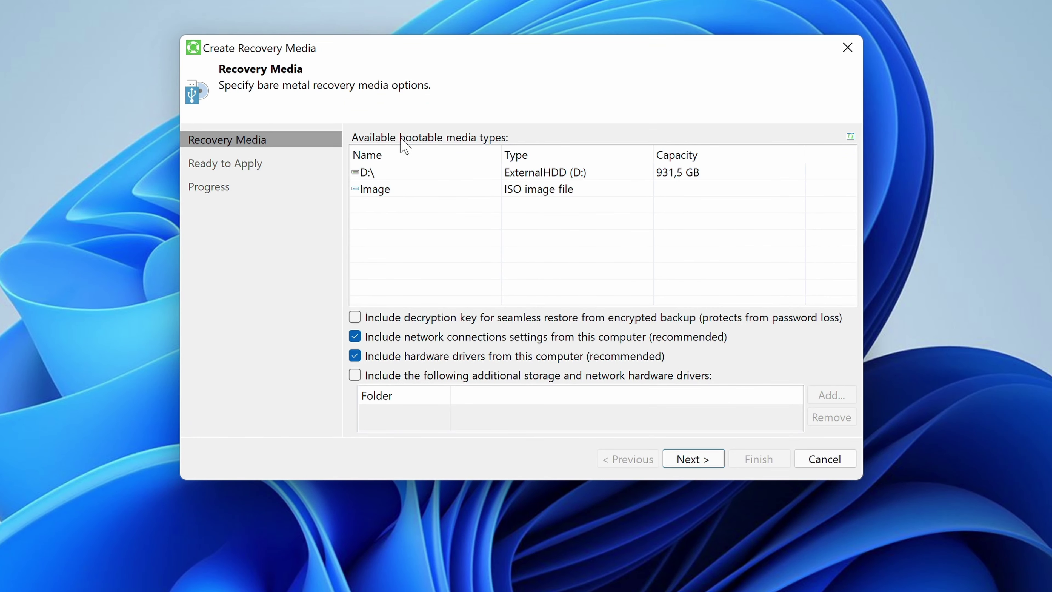
- Choose the ISO image file as the recovery media type, without including additional storage and network hardware drivers
{"action": "left_click", "coordinate": [400, 193]}
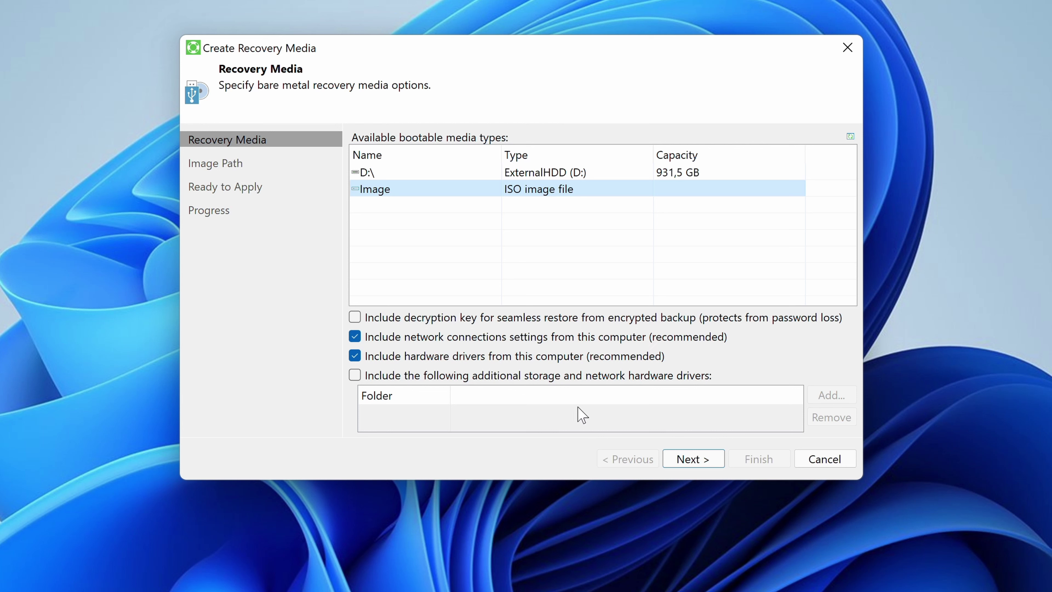
{"action": "left_click", "coordinate": [597, 376]}
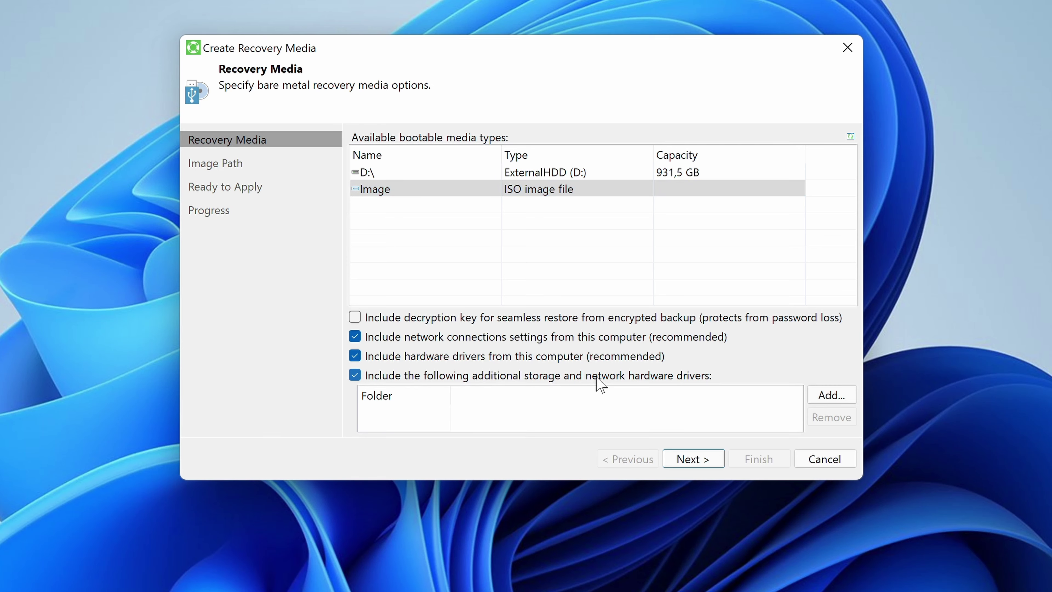
{"action": "left_click", "coordinate": [597, 376]}
{"action": "left_click", "coordinate": [691, 456]}
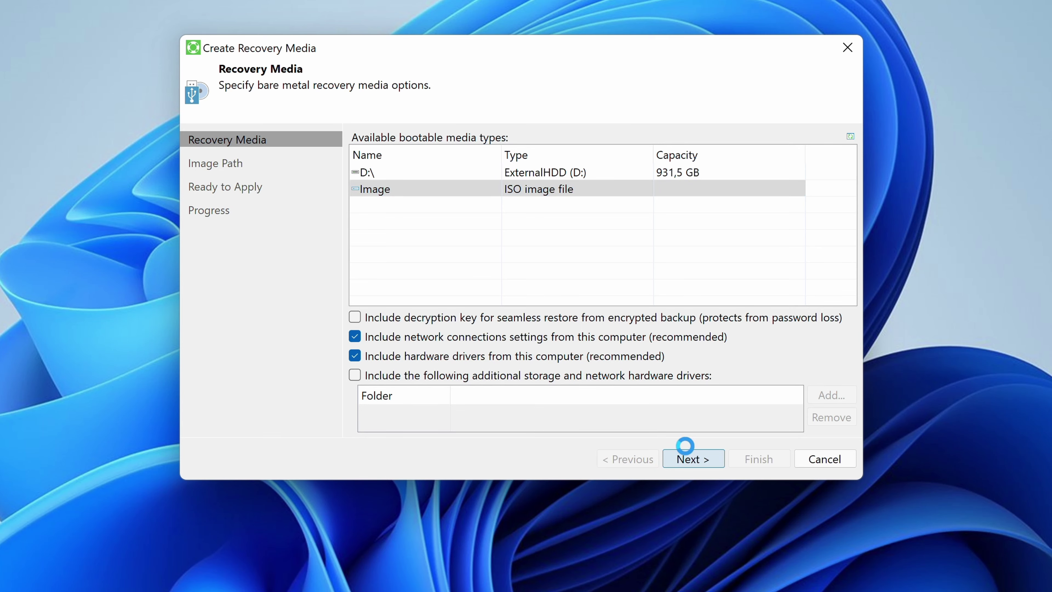
- Set the recovery media ISO's location to the Desktop as VeeamRecoveryMedia_DESKTOP-K2A6R19.iso and continue
{"action": "left_click", "coordinate": [832, 154]}
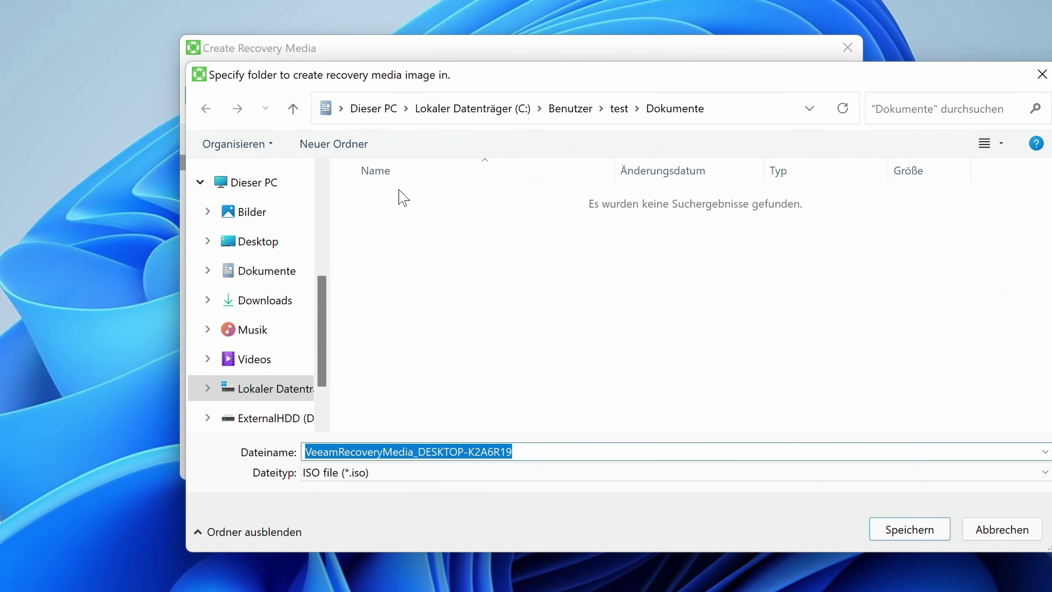
{"action": "left_click", "coordinate": [282, 244]}
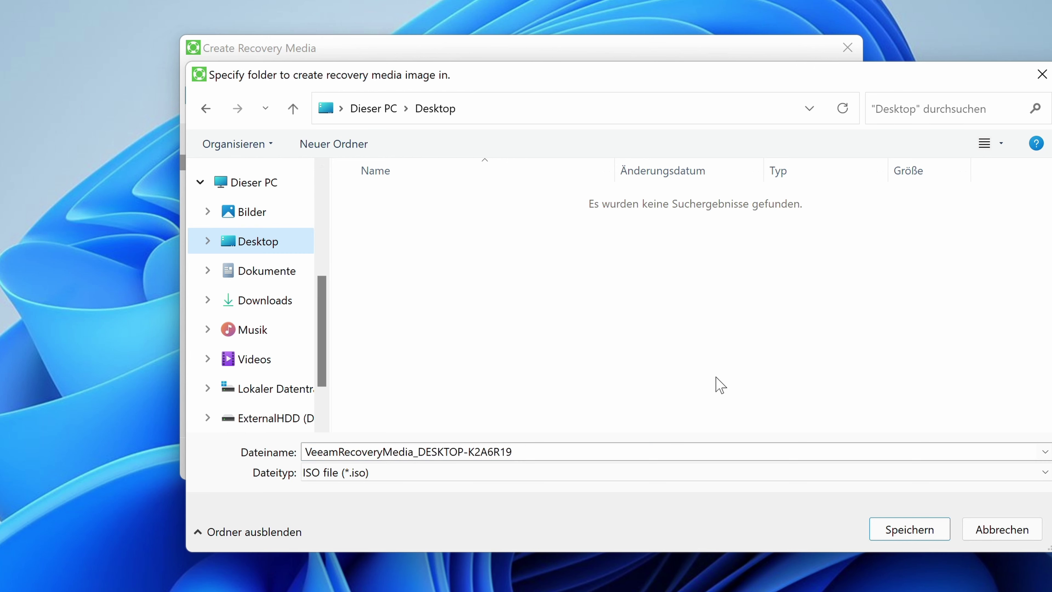
{"action": "left_click", "coordinate": [910, 530]}
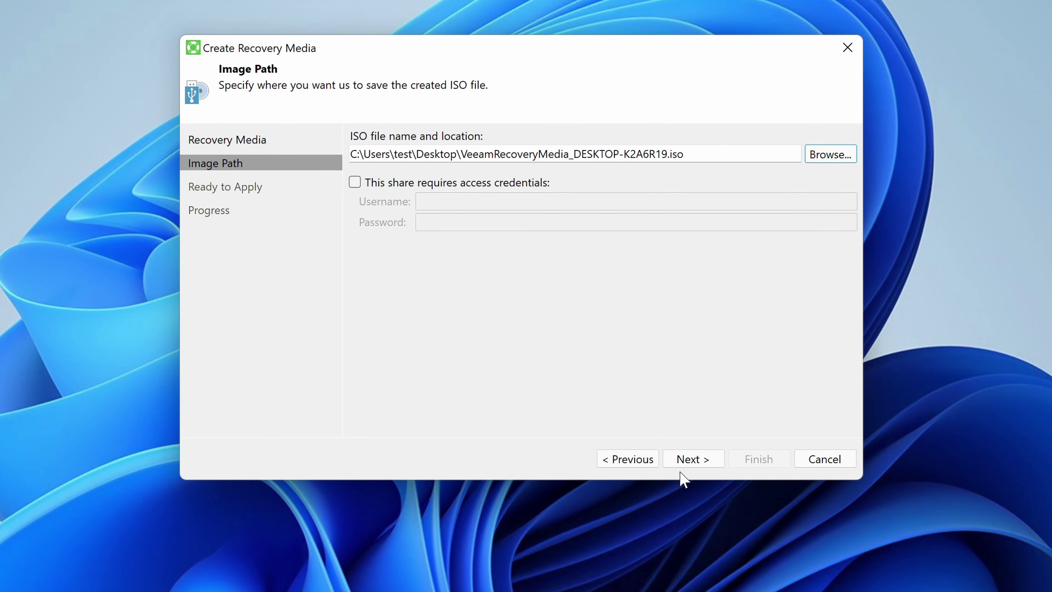
{"action": "left_click", "coordinate": [700, 461]}
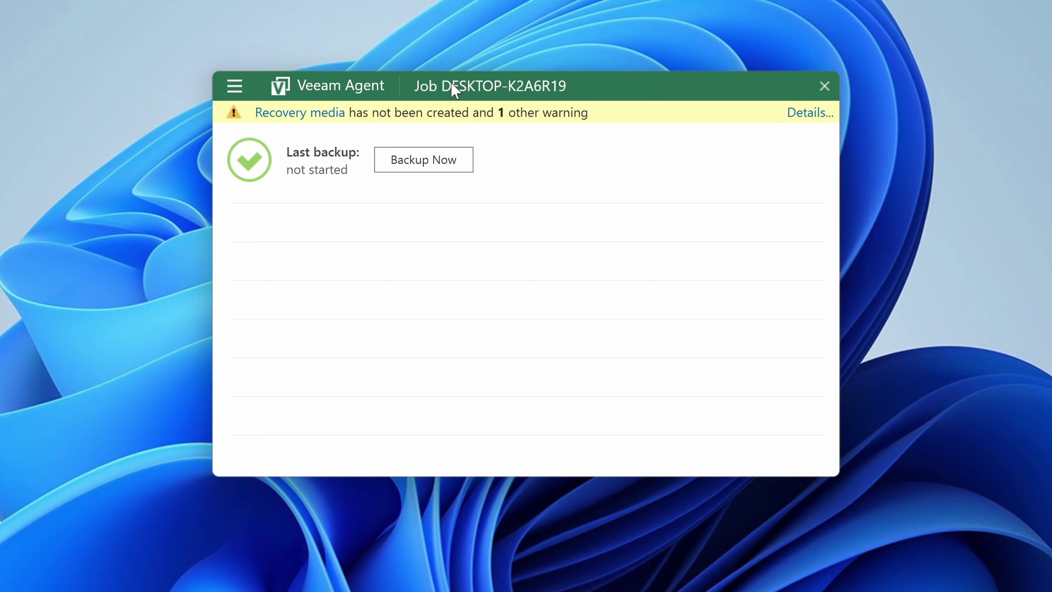
{"action": "left_click_drag", "start_coordinate": [451, 88], "coordinate": [447, 113]}
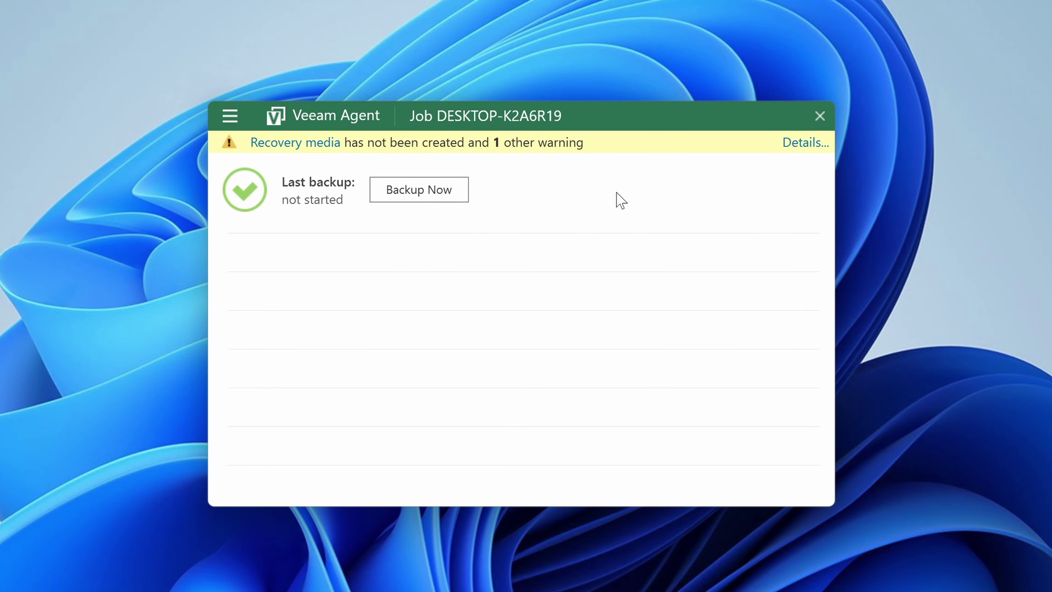
{"action": "left_click", "coordinate": [233, 113]}
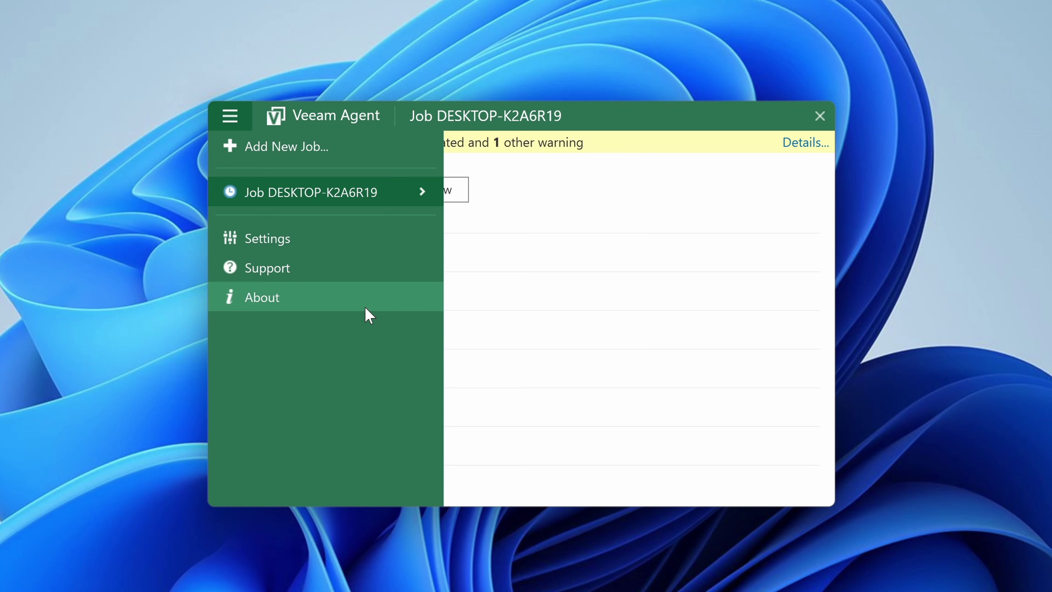
{"action": "left_click", "coordinate": [748, 247]}
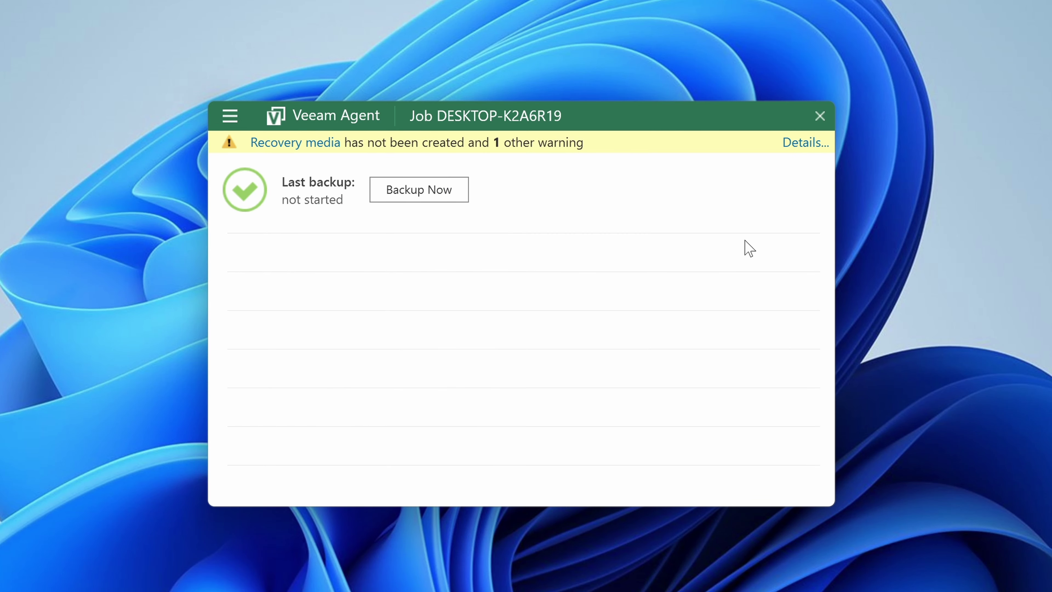
- Open the version information of Veeam Agent and download the available update, version 5.0.3
{"action": "left_click", "coordinate": [235, 115]}
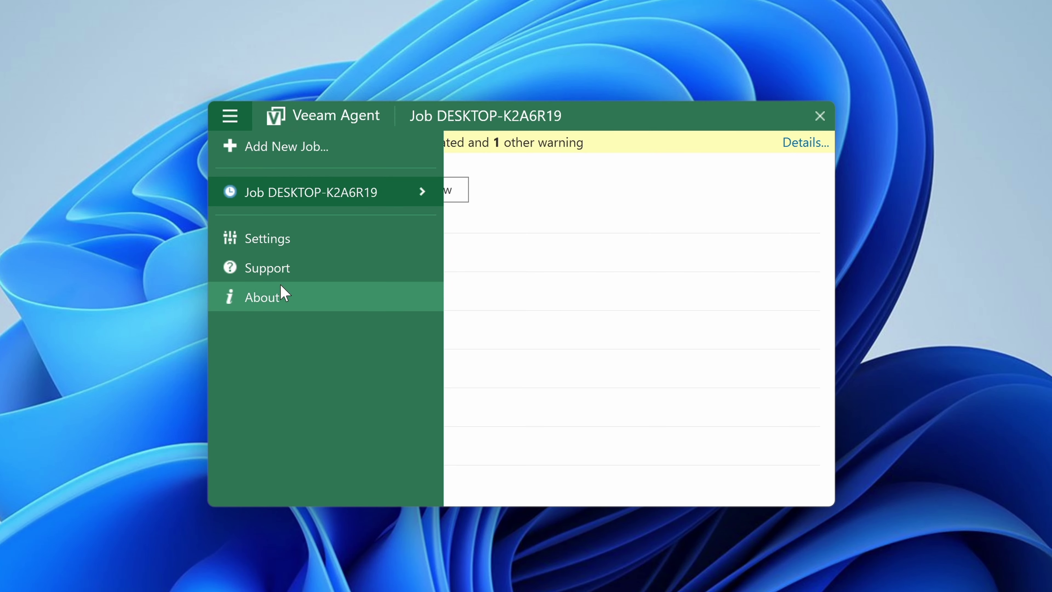
{"action": "left_click", "coordinate": [283, 305]}
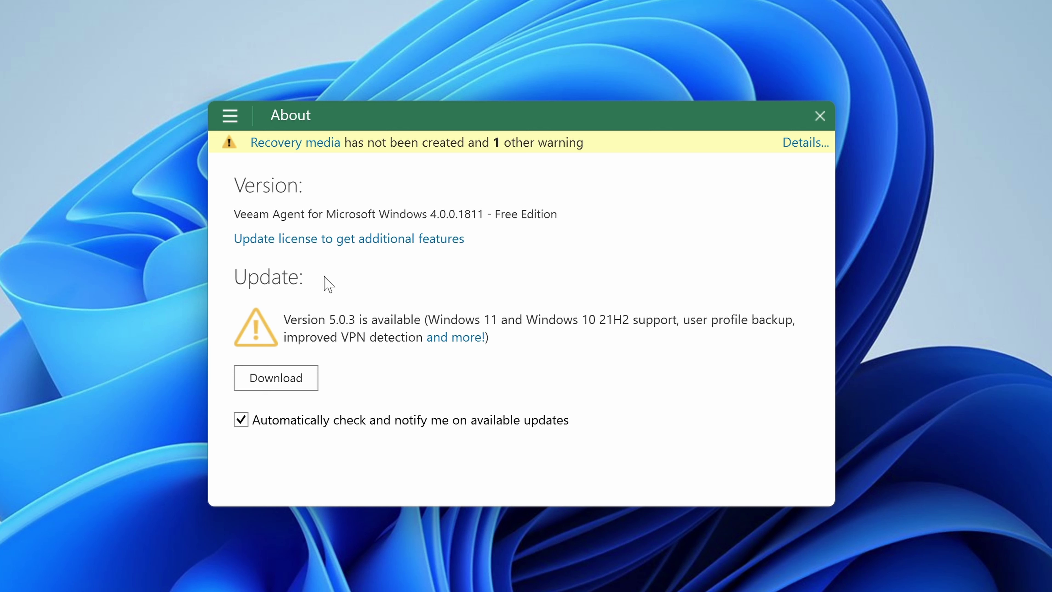
{"action": "left_click", "coordinate": [276, 378]}
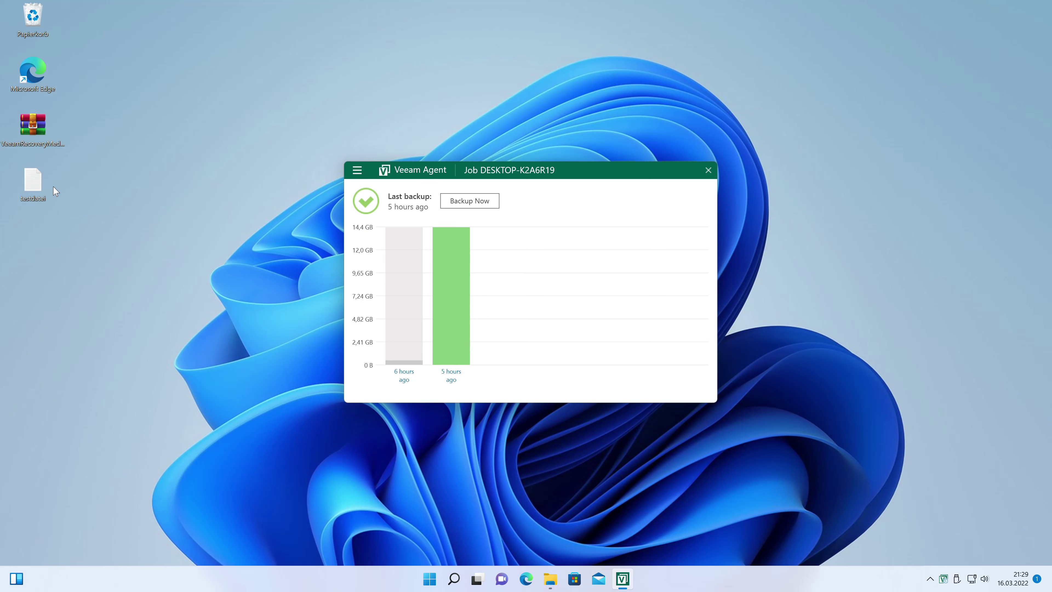
- Open testdatei from the desktop, read its text and close the file
{"action": "left_click_drag", "start_coordinate": [33, 183], "coordinate": [98, 247]}
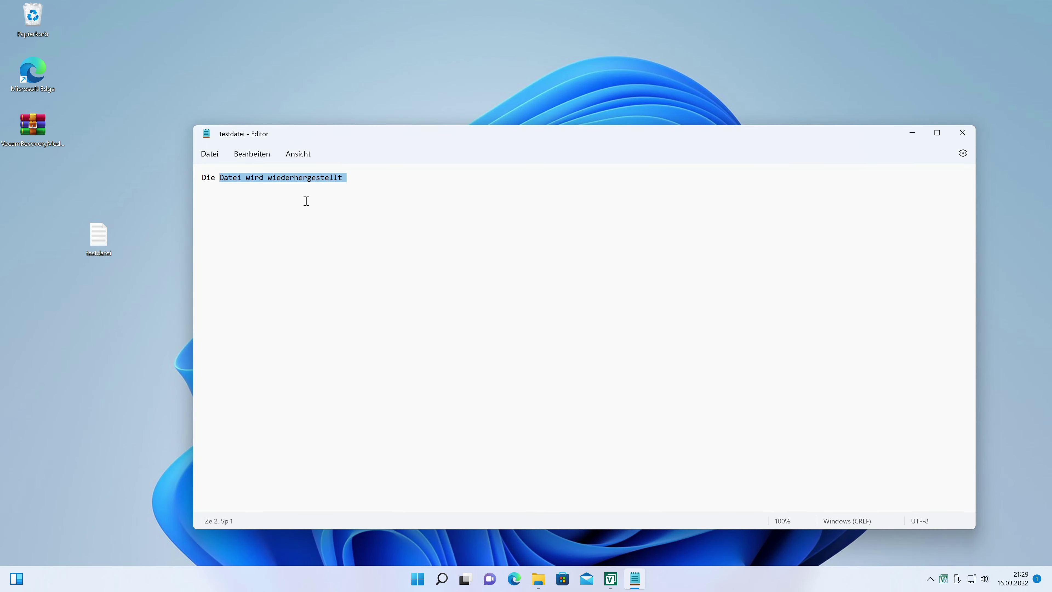
{"action": "left_click", "coordinate": [377, 197]}
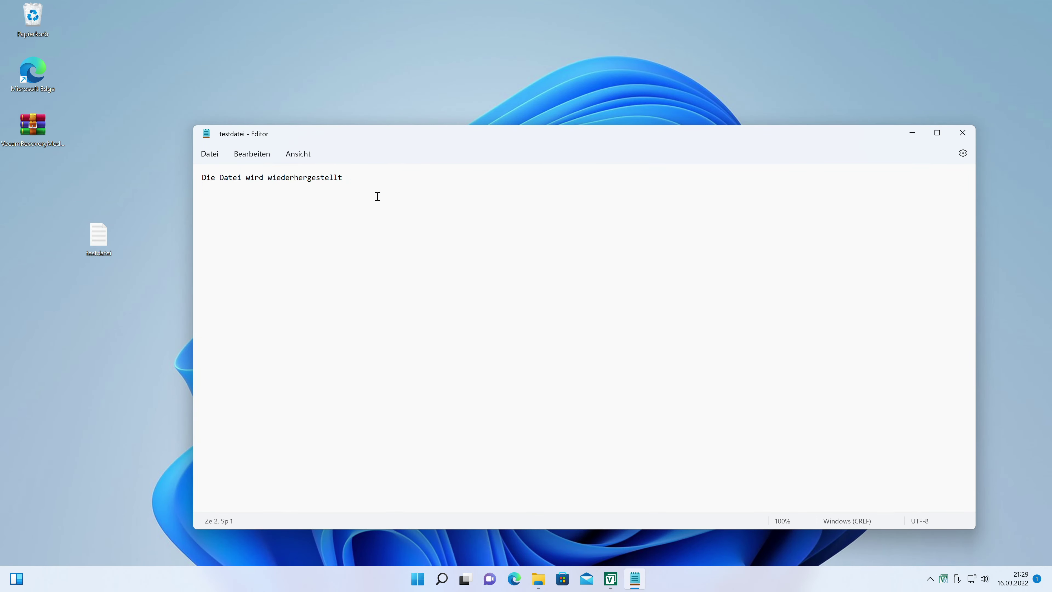
{"action": "left_click", "coordinate": [962, 133]}
- Delete testdatei from the desktop and permanently empty the recycle bin
{"action": "left_click_drag", "start_coordinate": [188, 272], "coordinate": [36, 196]}
{"action": "key", "text": "Delete"}
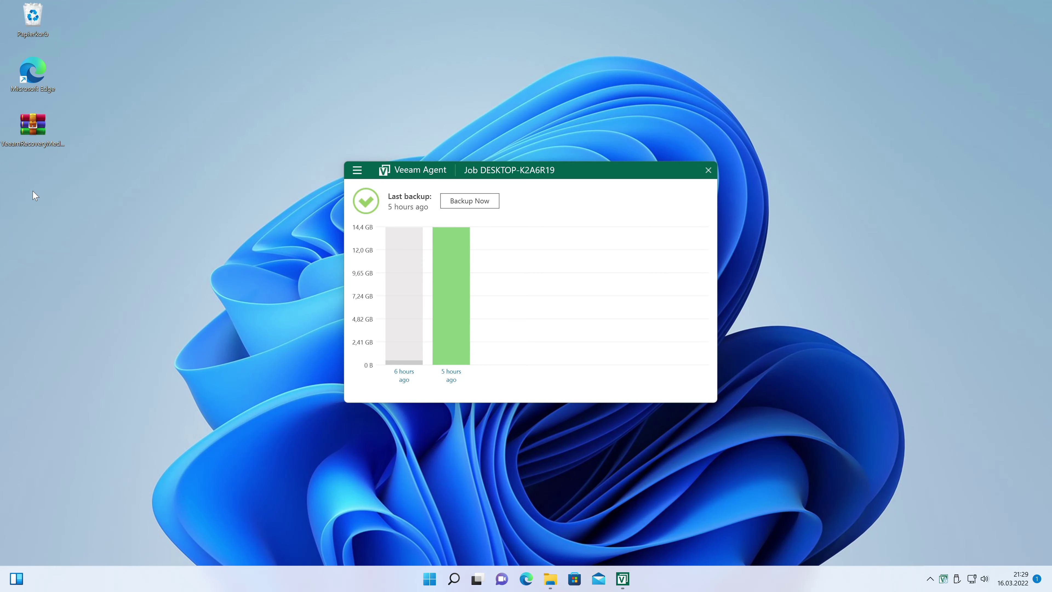
{"action": "right_click", "coordinate": [33, 19]}
{"action": "left_click", "coordinate": [99, 41]}
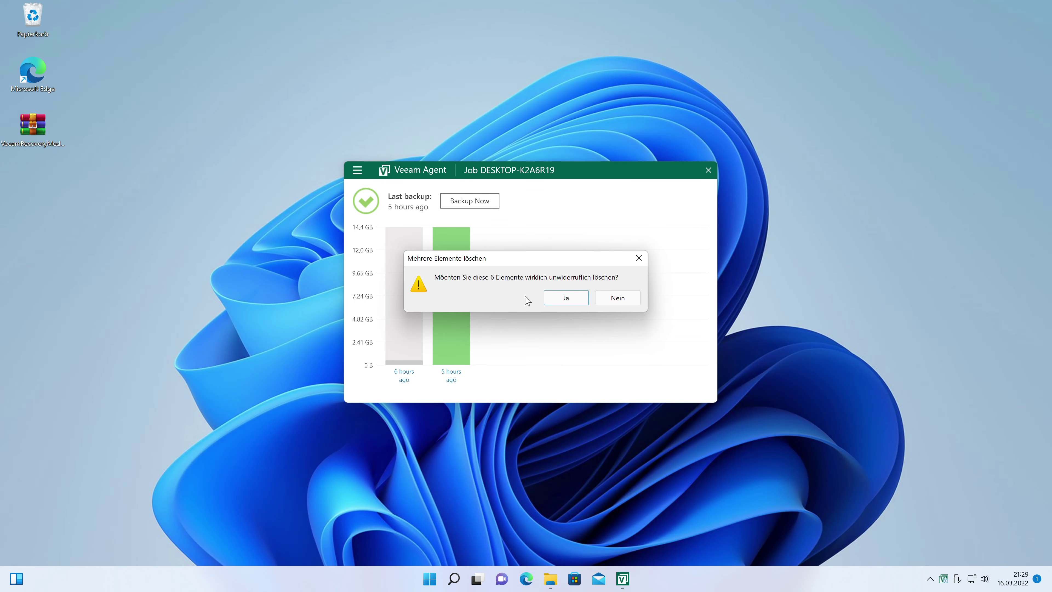
{"action": "left_click", "coordinate": [555, 303]}
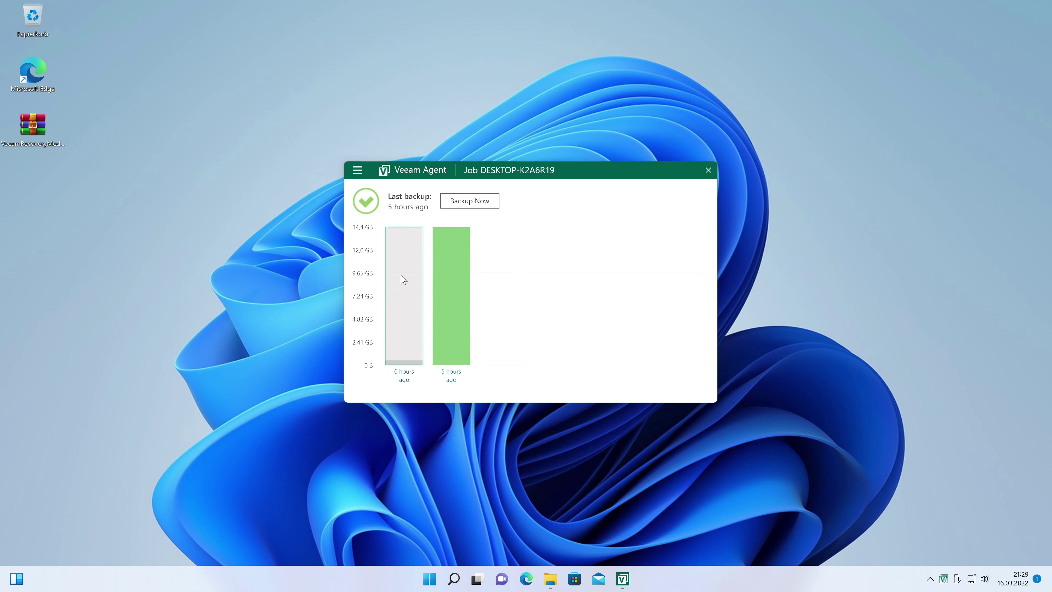
- Check the restore point details and open the backup of 16.03.2022 16:01 for file-level restore
{"action": "left_click", "coordinate": [463, 289]}
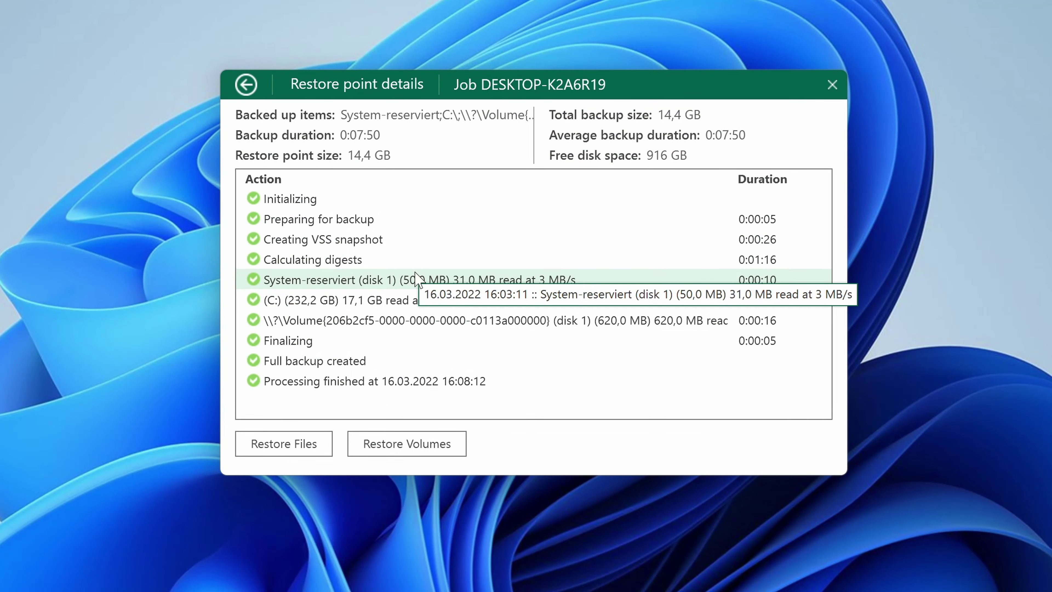
{"action": "left_click", "coordinate": [246, 85]}
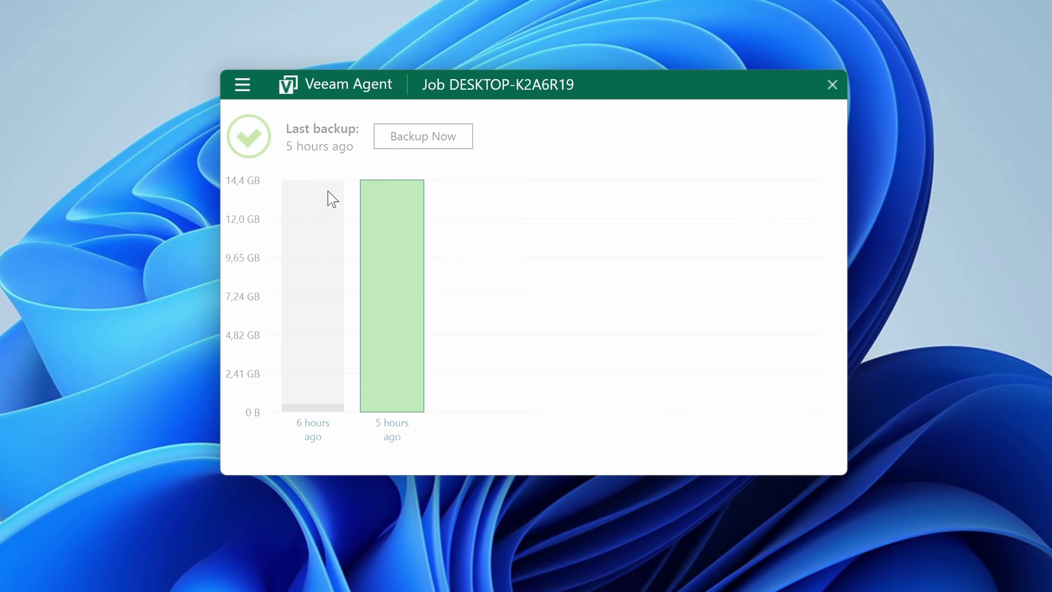
{"action": "left_click", "coordinate": [331, 199]}
{"action": "left_click", "coordinate": [297, 454]}
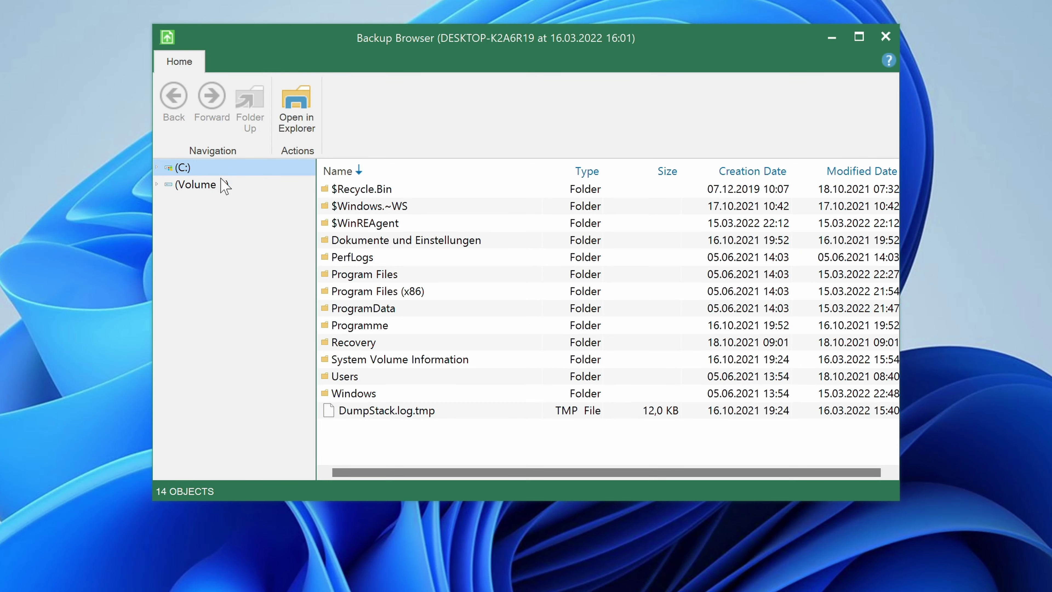
- Look through the backed-up volumes and open the backup's C: volume in File Explorer
{"action": "left_click", "coordinate": [207, 186]}
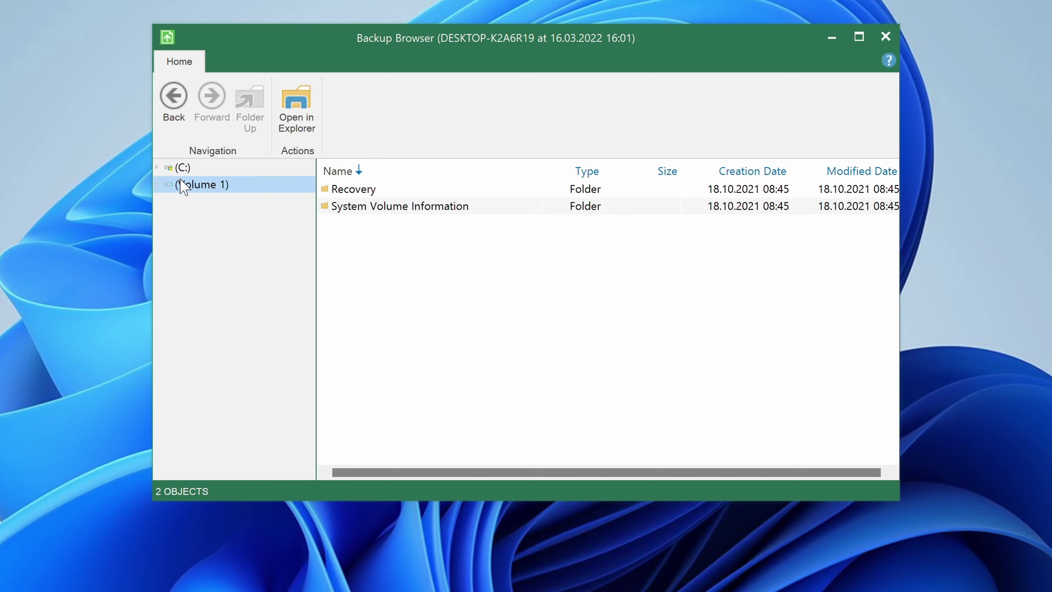
{"action": "left_click", "coordinate": [200, 168]}
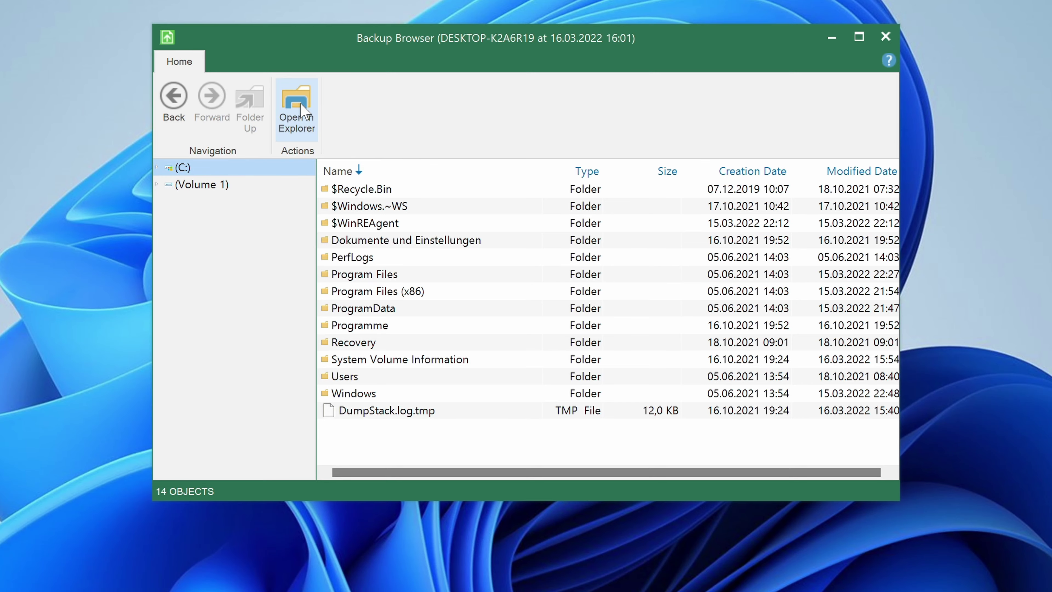
{"action": "left_click", "coordinate": [304, 131]}
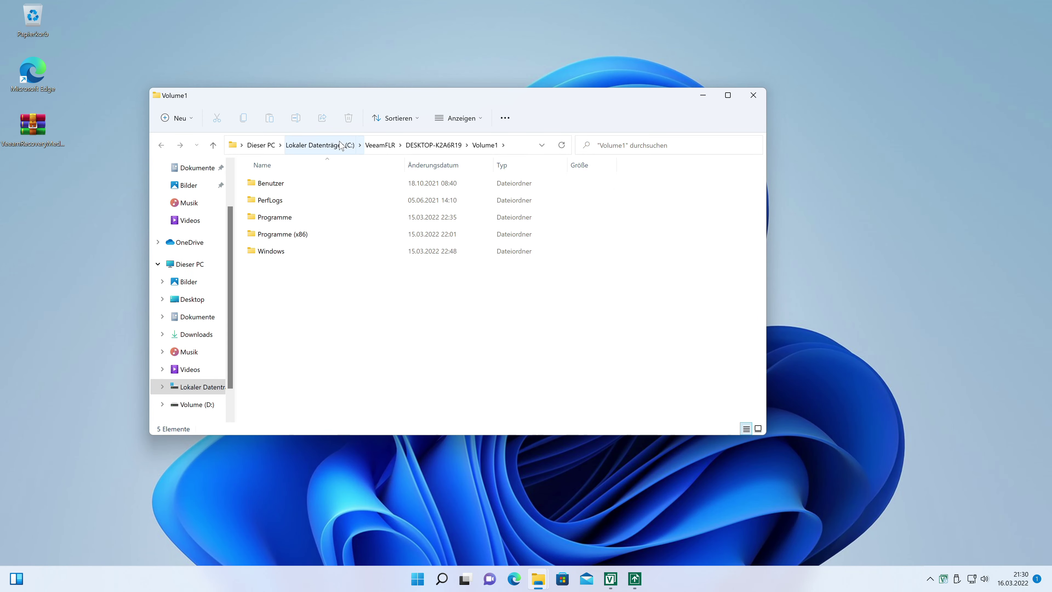
- Select testdatei in the backup's Benutzer\test\Desktop folder and shrink the Explorer window to uncover the desktop
{"action": "left_click", "coordinate": [728, 95]}
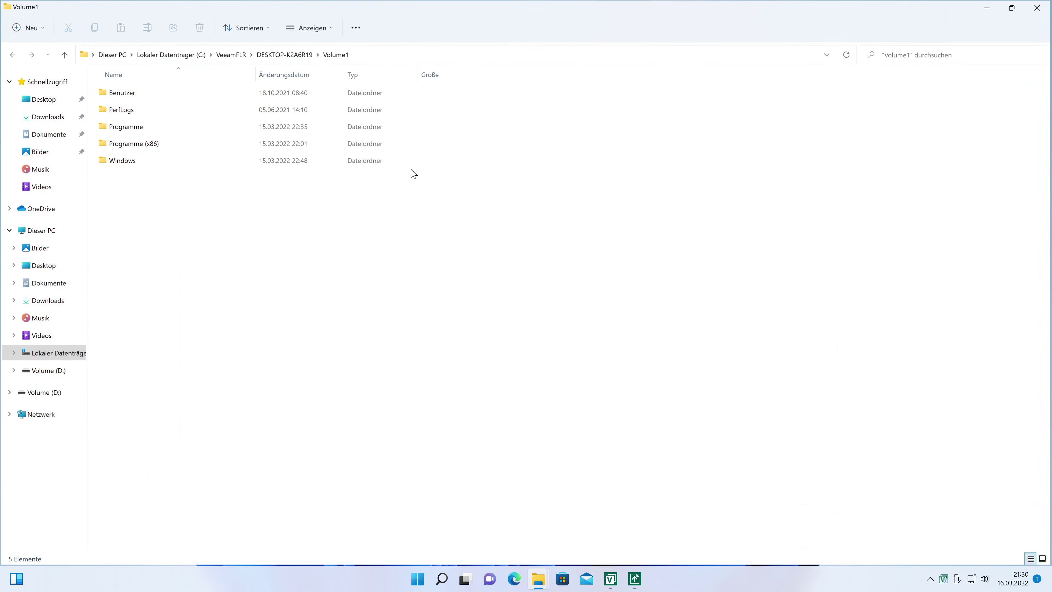
{"action": "double_click", "coordinate": [129, 96]}
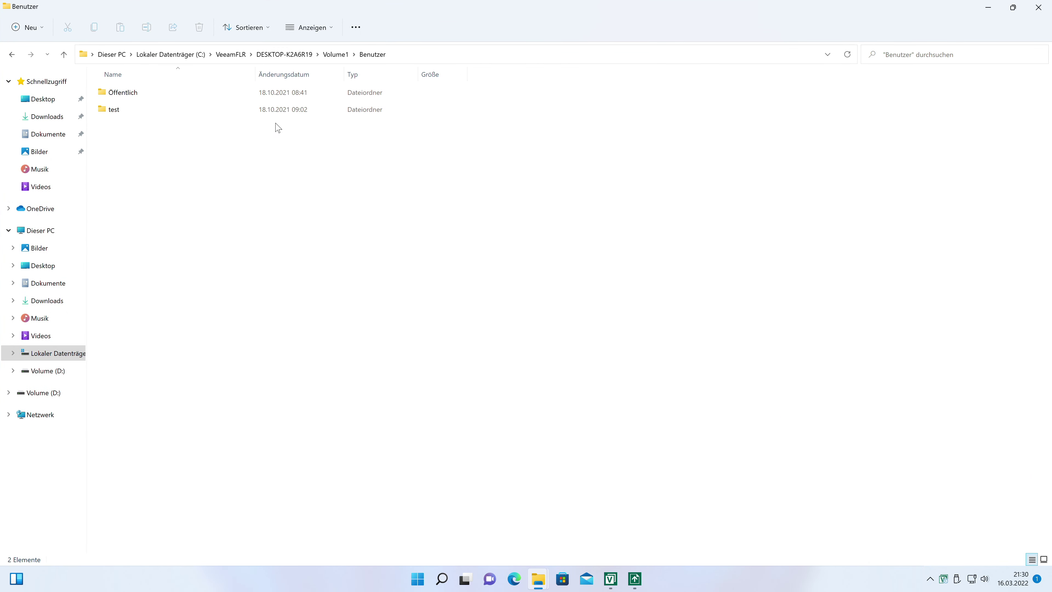
{"action": "double_click", "coordinate": [168, 111]}
{"action": "double_click", "coordinate": [150, 127]}
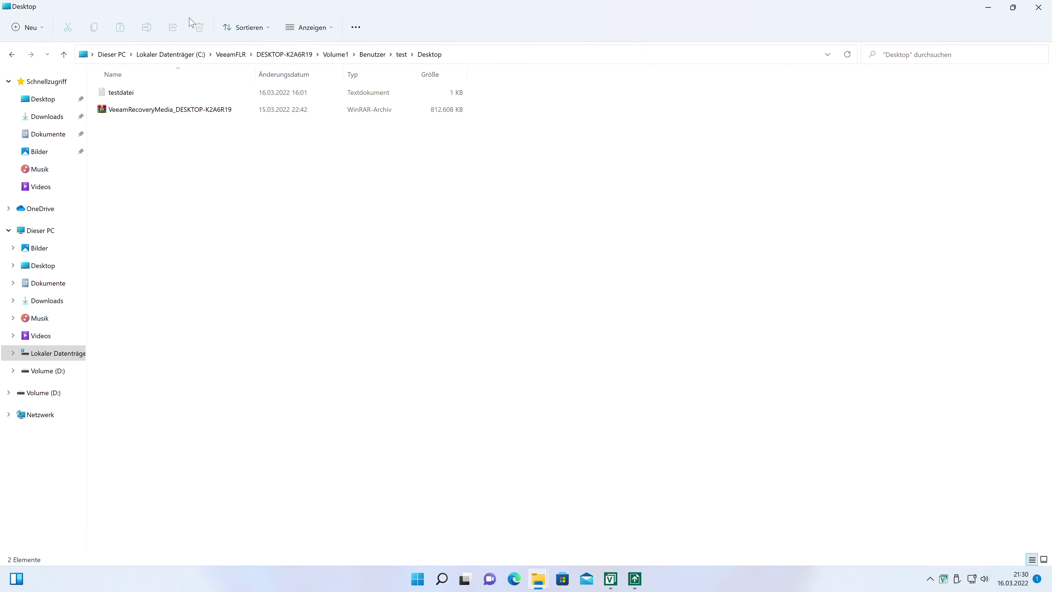
{"action": "left_click", "coordinate": [153, 94]}
{"action": "left_click_drag", "start_coordinate": [304, 8], "coordinate": [440, 80]}
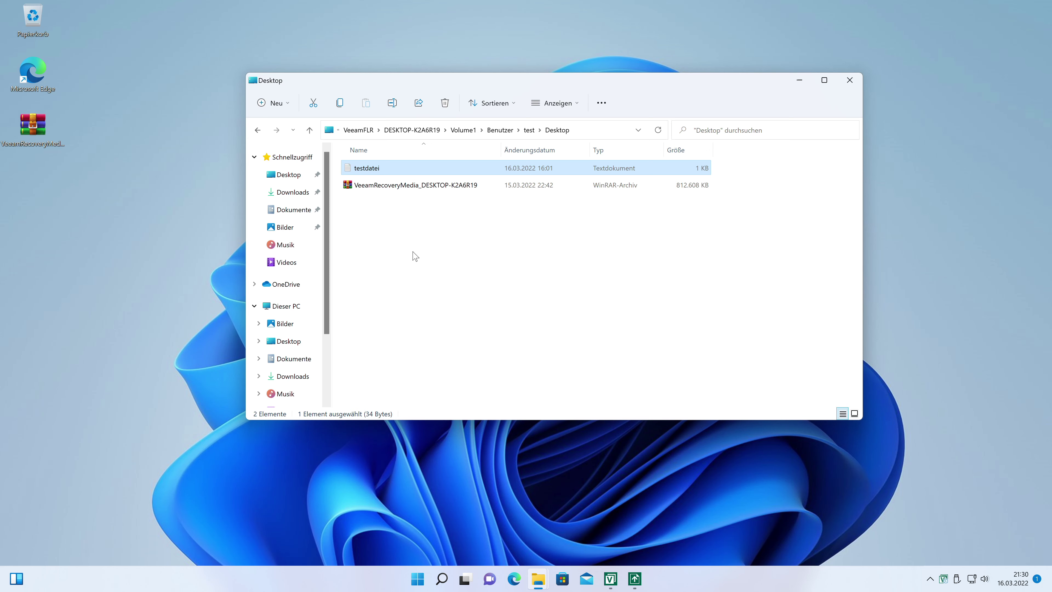
- Copy testdatei from the backup's Desktop folder and paste it onto the live desktop
{"action": "right_click", "coordinate": [378, 168]}
{"action": "left_click", "coordinate": [415, 181]}
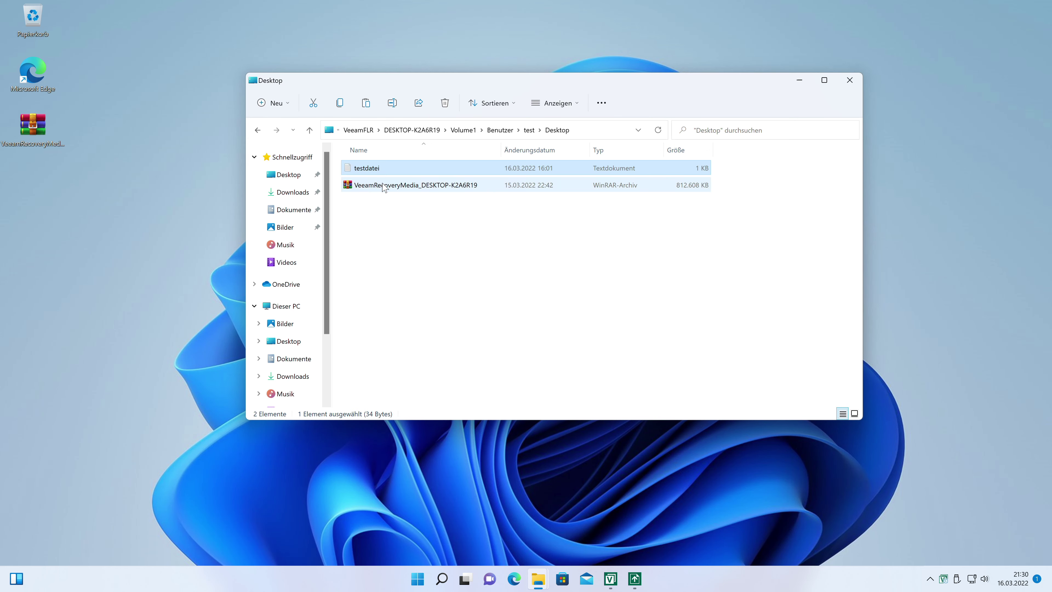
{"action": "right_click", "coordinate": [86, 207]}
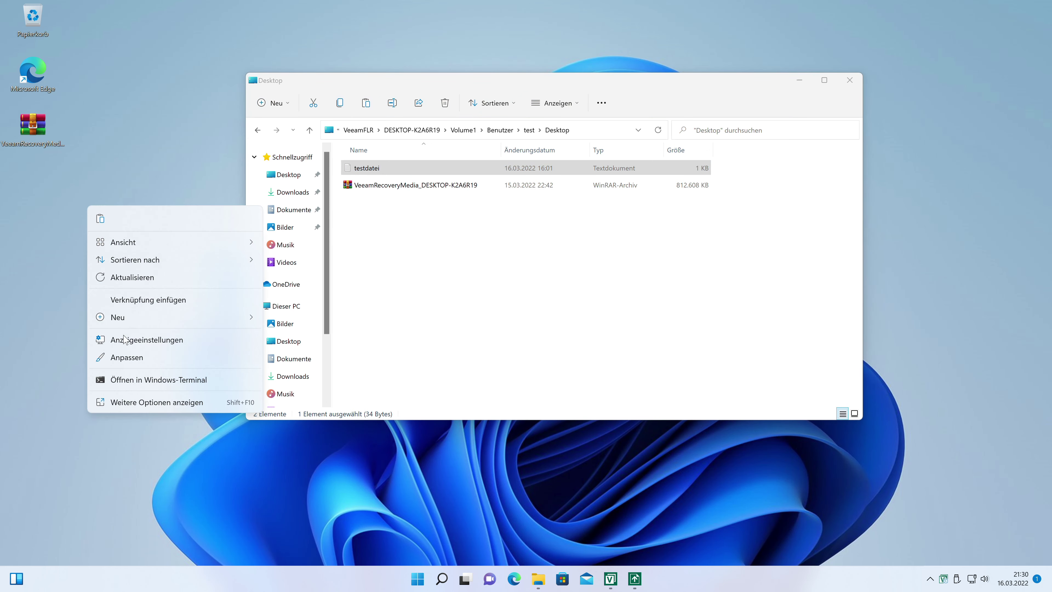
{"action": "left_click", "coordinate": [101, 218]}
- Close the backup's Explorer window, the Backup Browser and the restore point details
{"action": "left_click", "coordinate": [850, 80]}
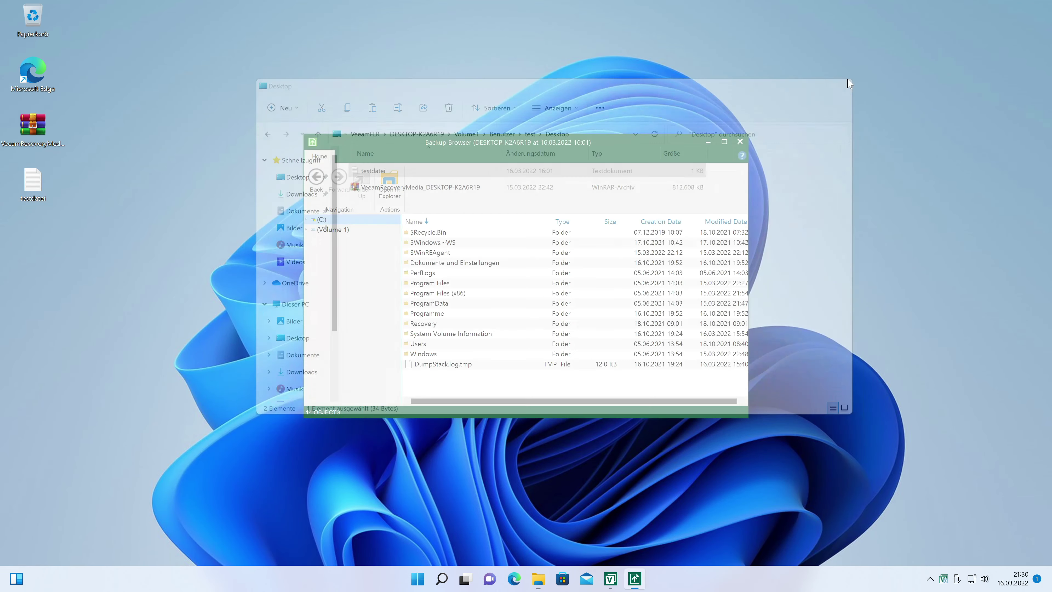
{"action": "left_click", "coordinate": [741, 143]}
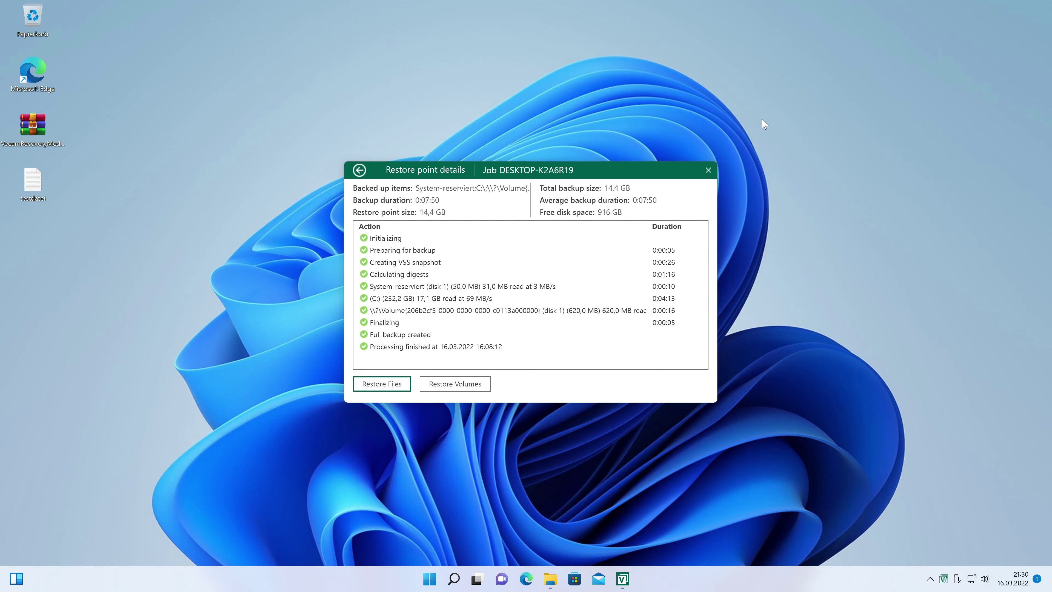
{"action": "left_click", "coordinate": [708, 170]}
{"action": "left_click_drag", "start_coordinate": [133, 263], "coordinate": [29, 186]}
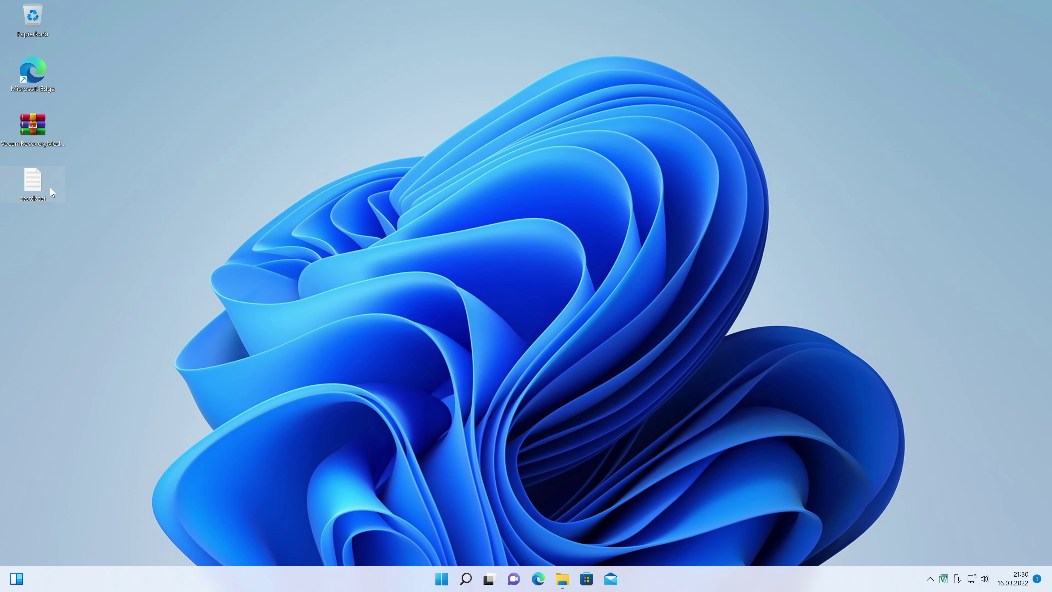
- Open the restored testdatei on the desktop to check its contents
{"action": "double_click", "coordinate": [52, 191]}
{"action": "left_click_drag", "start_coordinate": [639, 171], "coordinate": [171, 184]}
{"action": "left_click", "coordinate": [603, 201]}
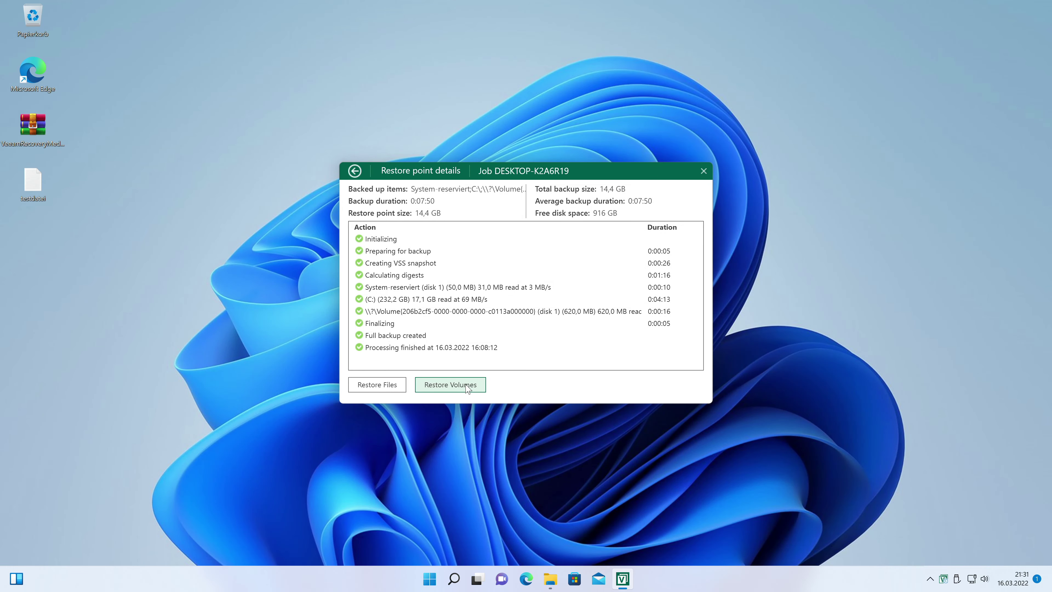
- Start a volume restore from the restore point, continue to disk mapping and widen the Volume column
{"action": "left_click", "coordinate": [470, 389]}
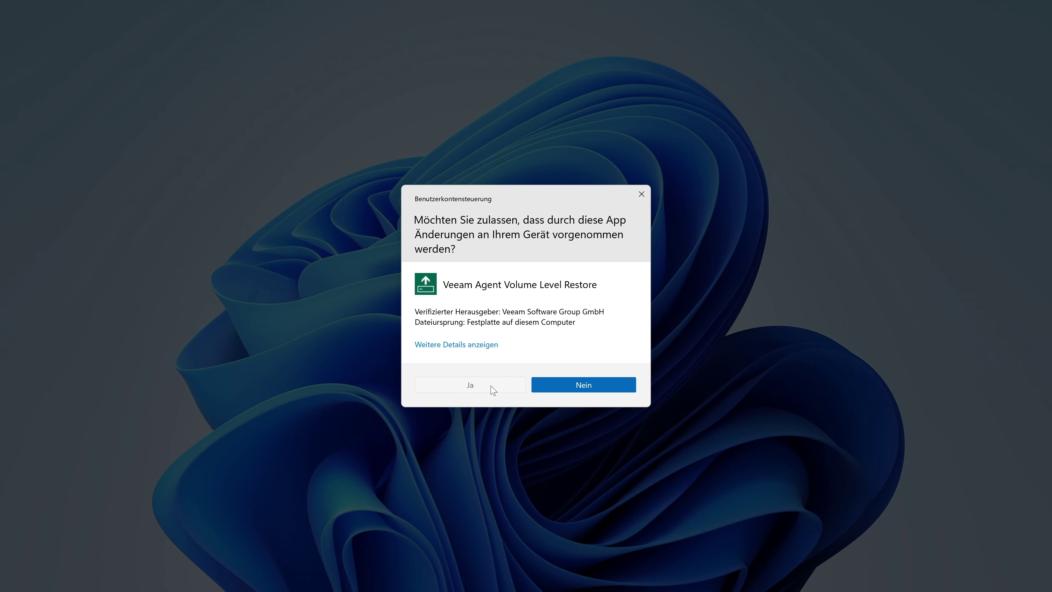
{"action": "left_click", "coordinate": [516, 380]}
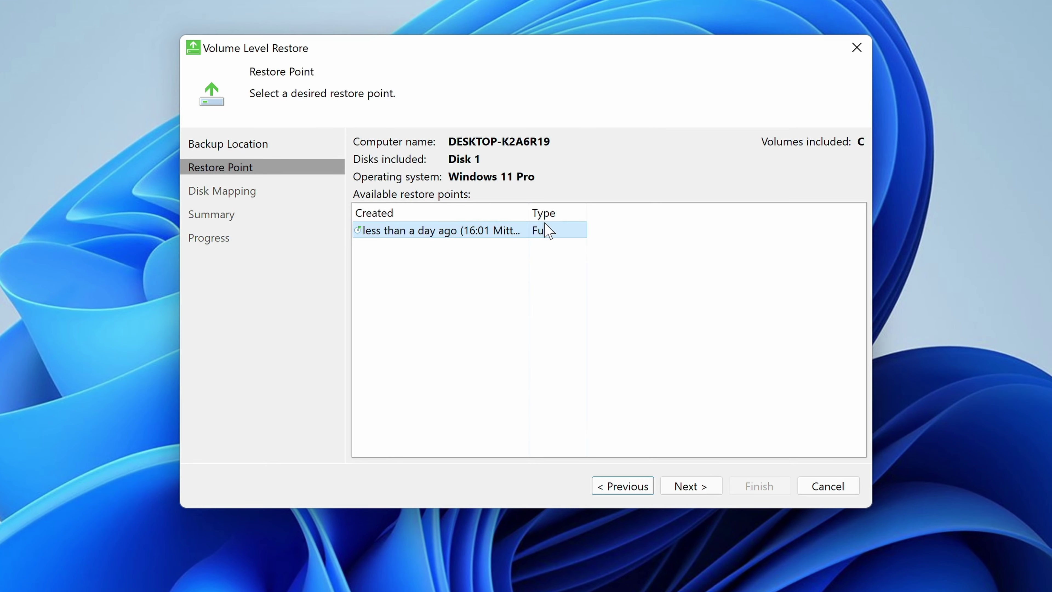
{"action": "key", "text": "Return"}
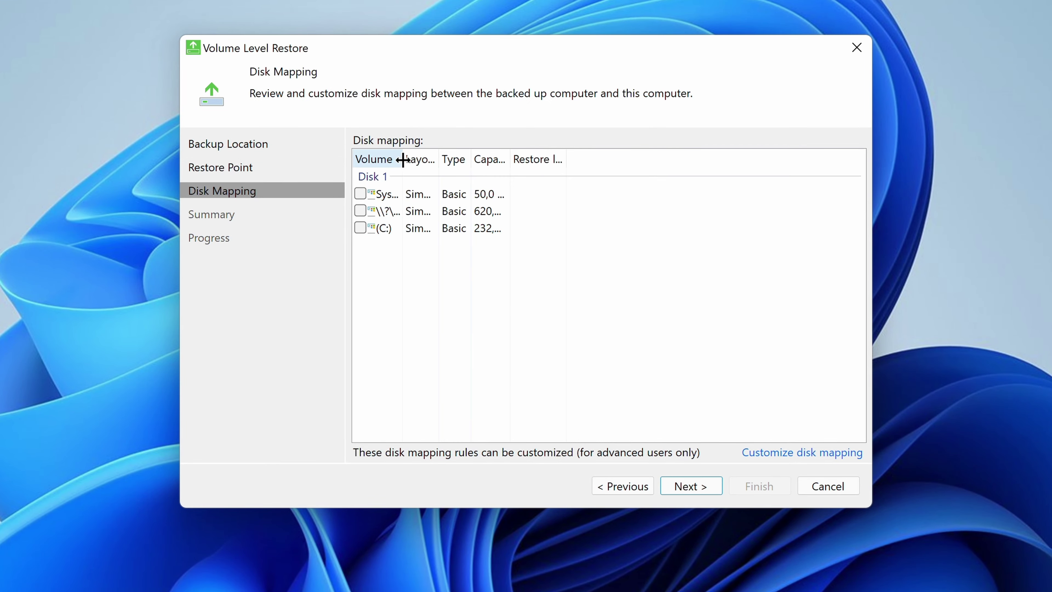
{"action": "left_click_drag", "start_coordinate": [402, 160], "coordinate": [512, 160]}
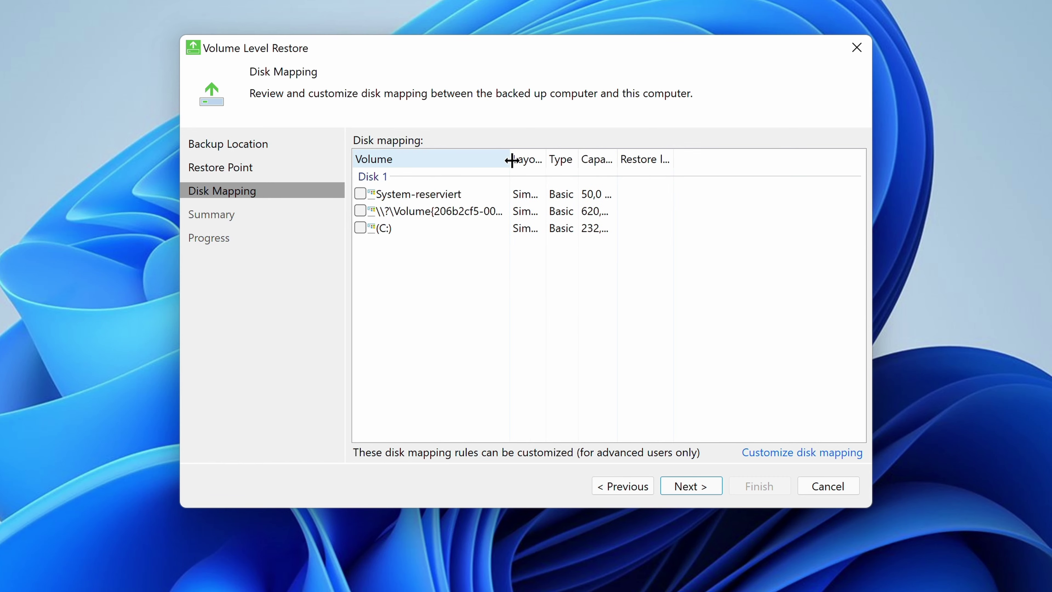
- Try mapping the System-reserviert volume to a different disk, selecting volume D: on Disk 0, and cancel the volume restore
{"action": "left_click", "coordinate": [360, 194]}
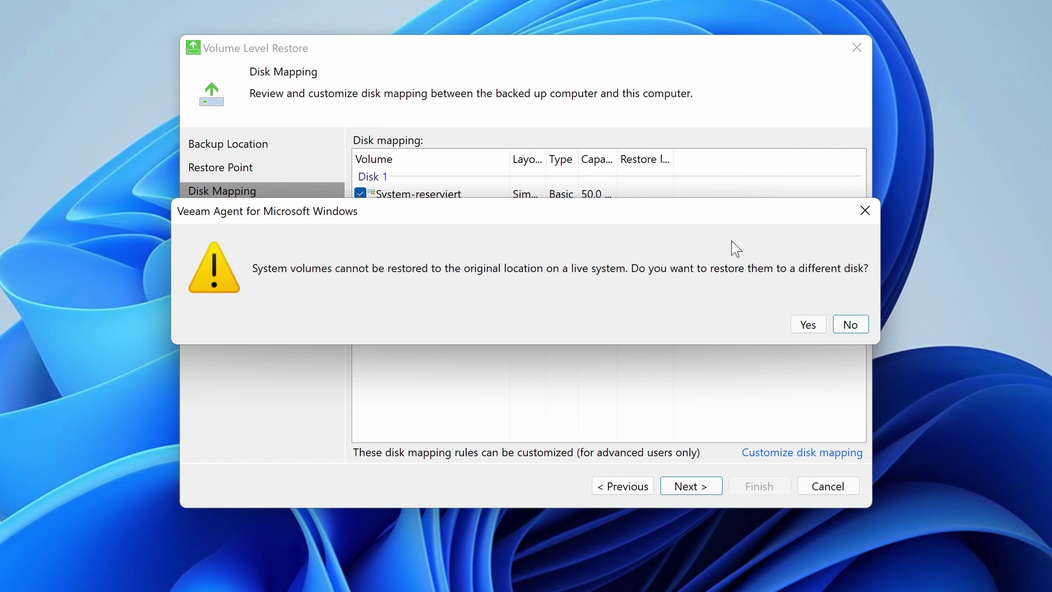
{"action": "left_click", "coordinate": [808, 325]}
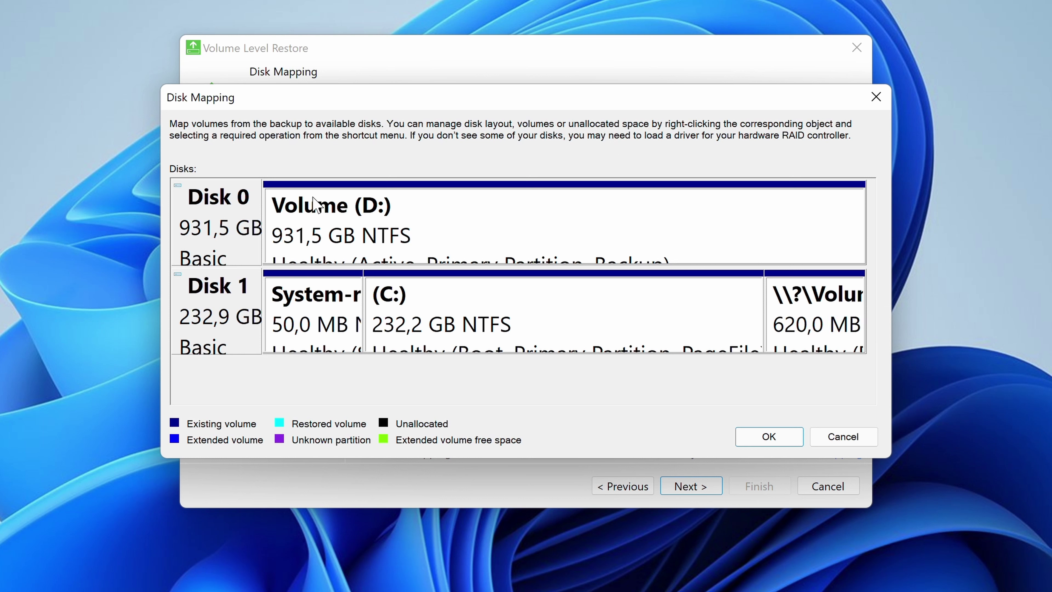
{"action": "left_click", "coordinate": [319, 215]}
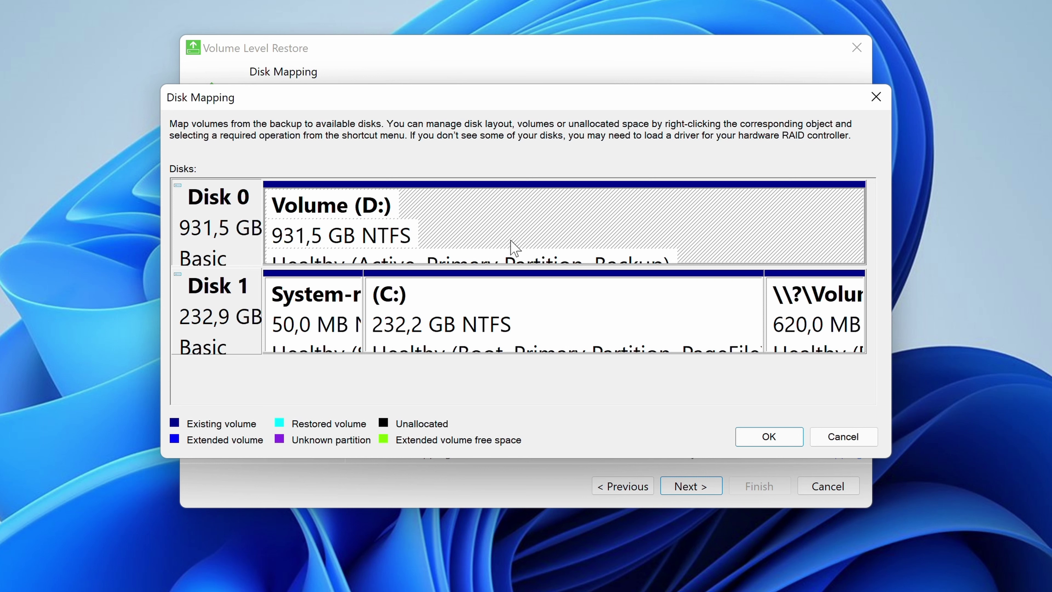
{"action": "left_click", "coordinate": [841, 437]}
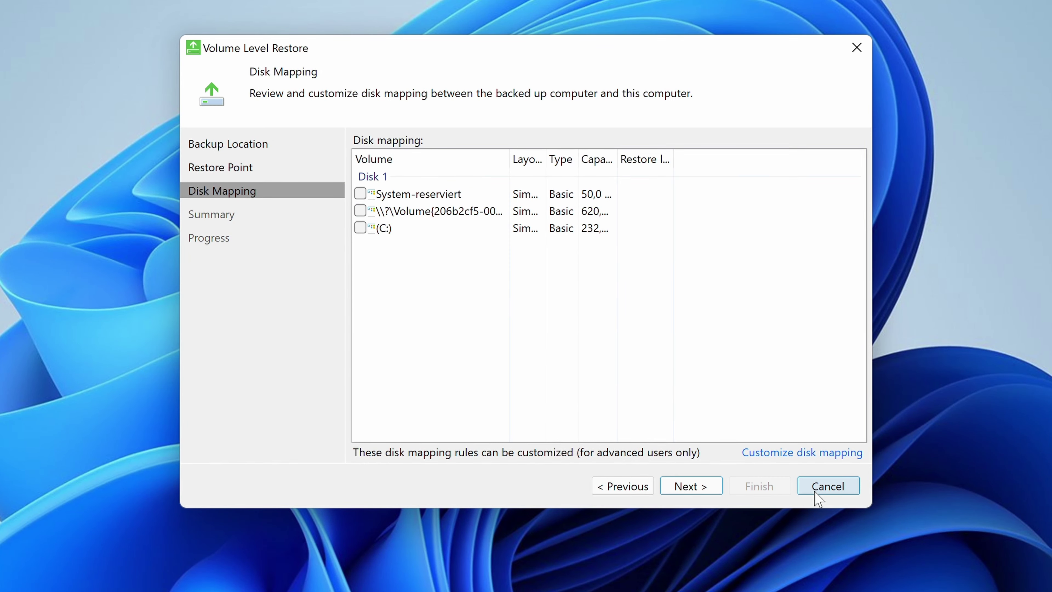
{"action": "left_click", "coordinate": [828, 486]}
{"action": "left_click", "coordinate": [580, 319]}
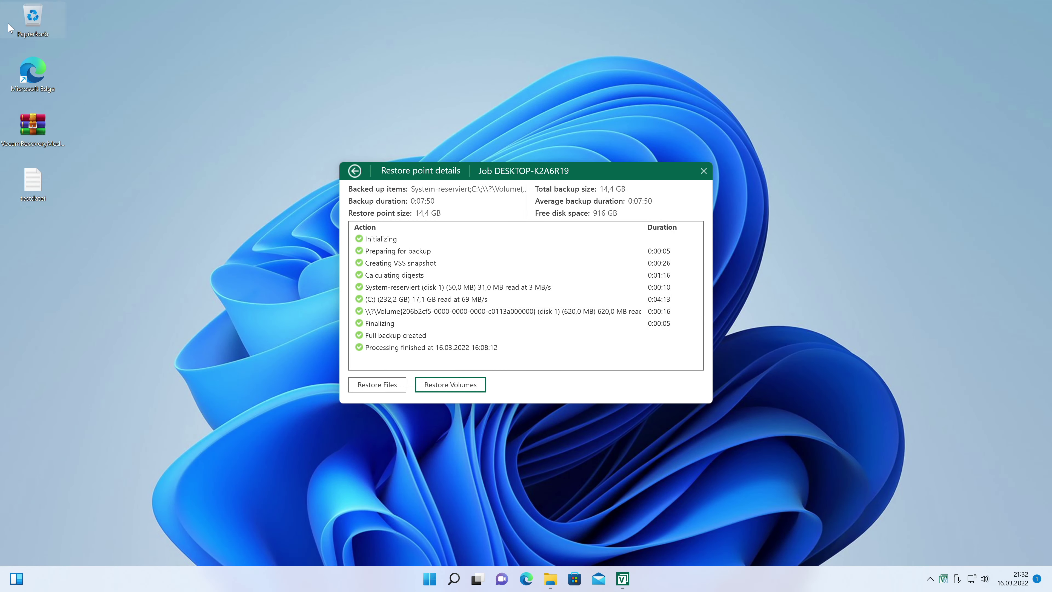
- Start Bare Metal Recovery from the Veeam recovery media, using the DESKTOP-K2A6R19 job backup file on local storage
{"action": "left_click", "coordinate": [32, 127]}
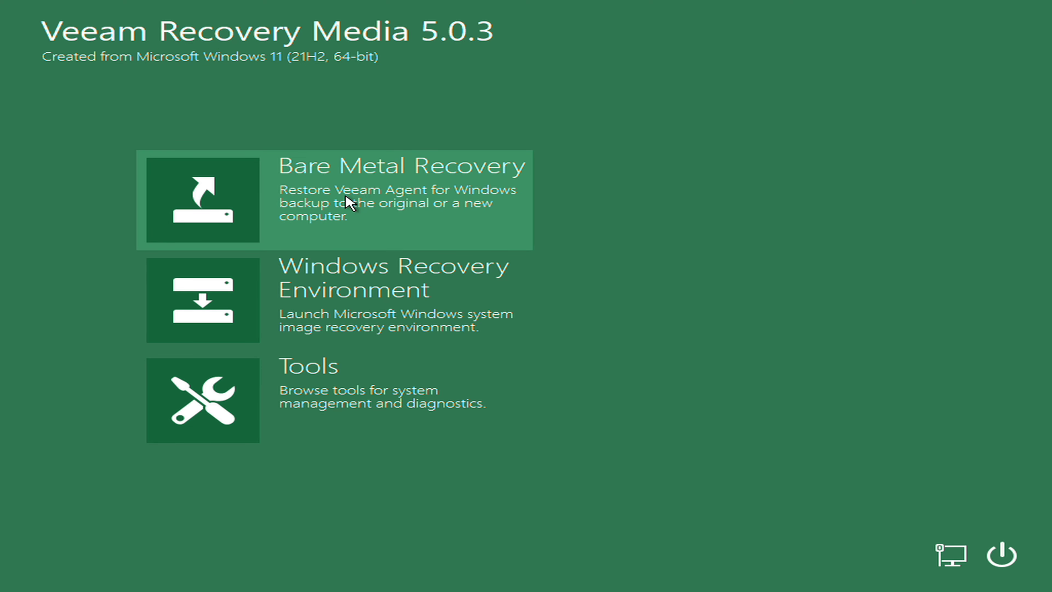
{"action": "left_click", "coordinate": [339, 194]}
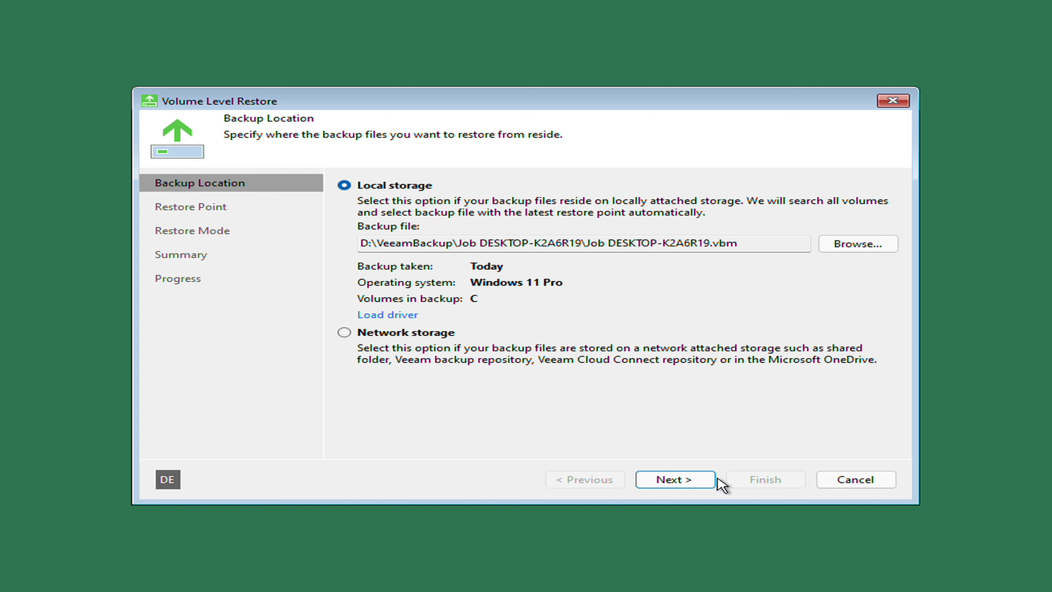
{"action": "left_click", "coordinate": [701, 481]}
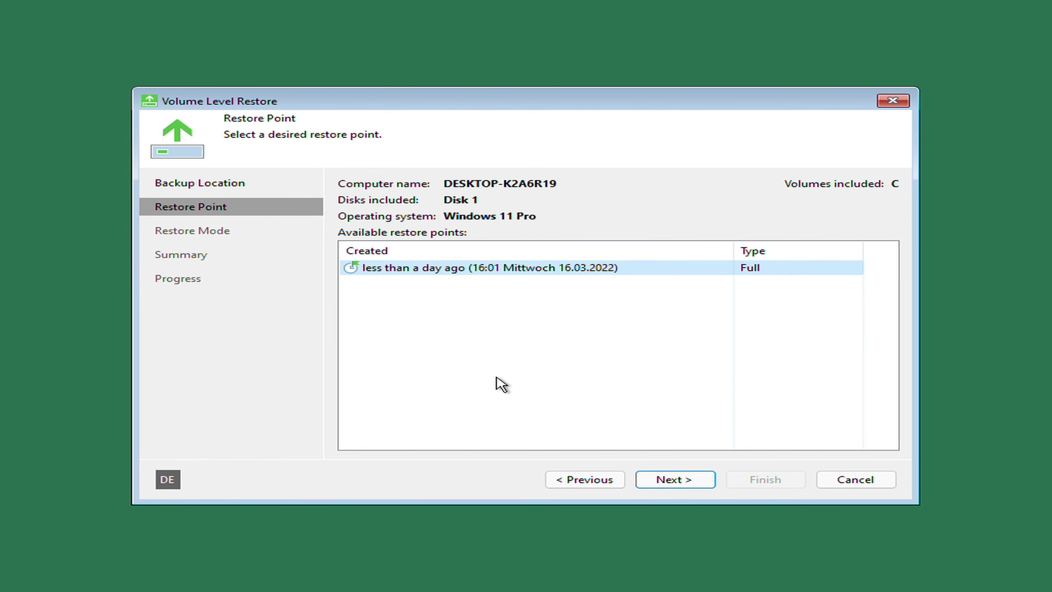
- Accept the 16.03.2022 16:01 full restore point and continue to disk mapping with Manual restore (advanced)
{"action": "left_click", "coordinate": [699, 482]}
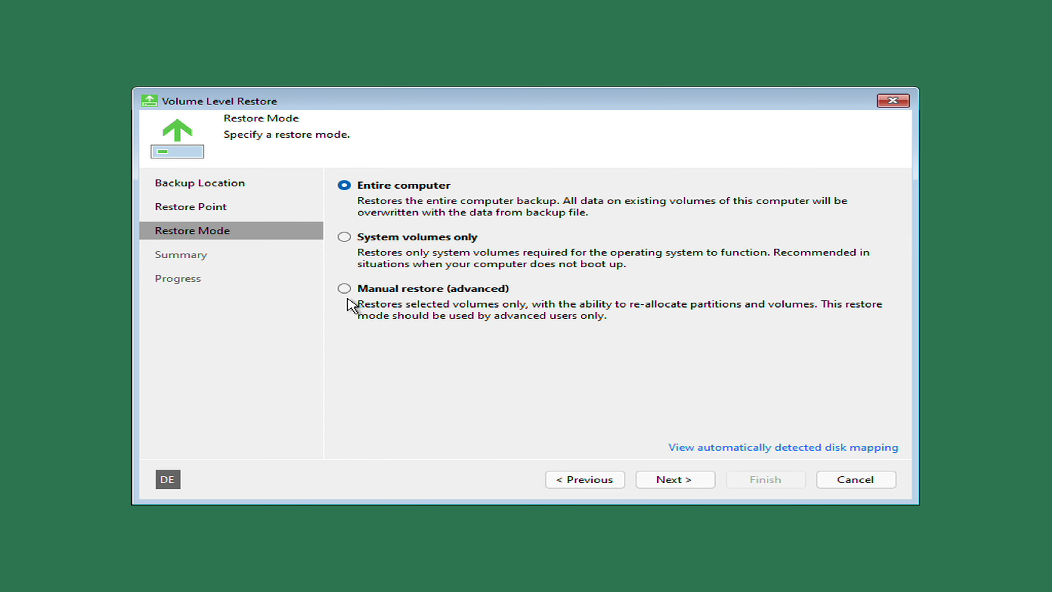
{"action": "left_click", "coordinate": [384, 295]}
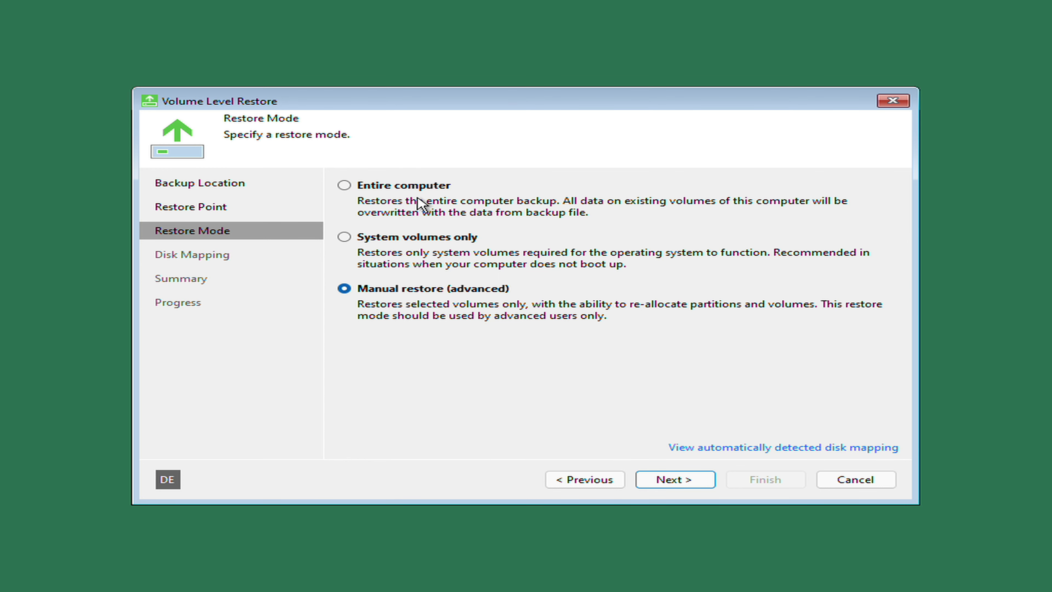
{"action": "left_click", "coordinate": [694, 481]}
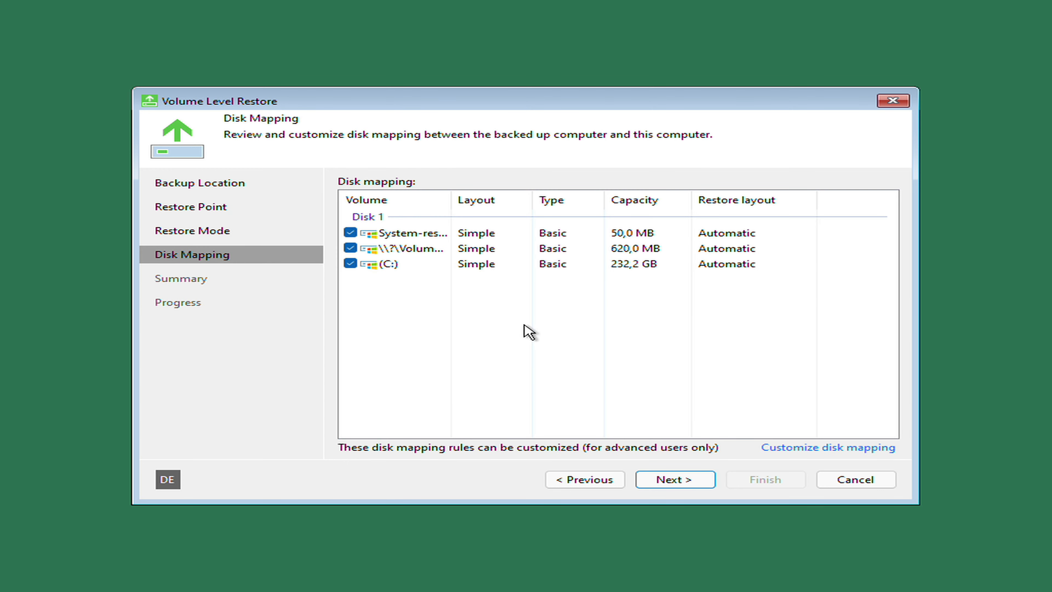